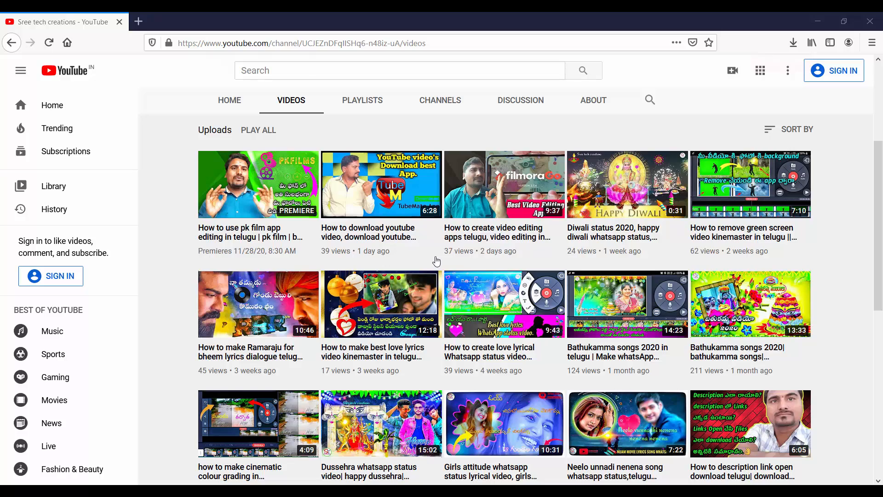
{"action": "scroll", "coordinate": [435, 256], "scroll_direction": "down", "scroll_amount": 8}
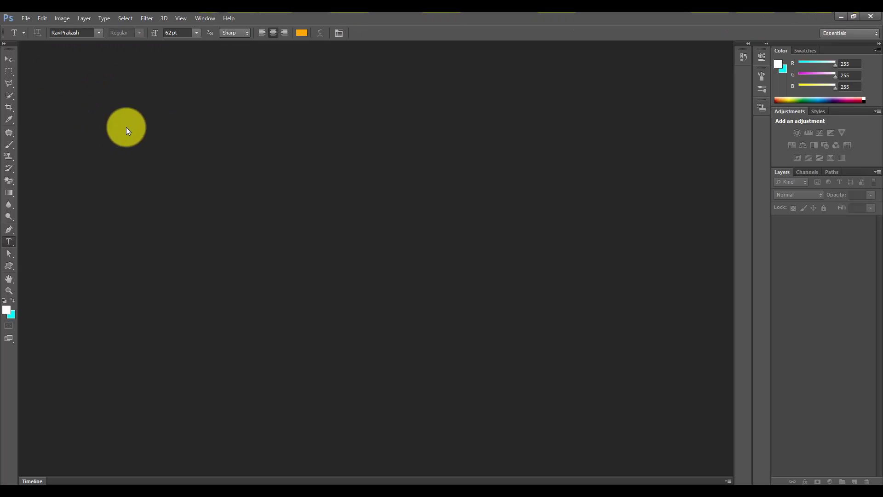
- Set the text engine option in the Type preferences to Middle Eastern and apply the preferences
{"action": "left_click", "coordinate": [24, 19]}
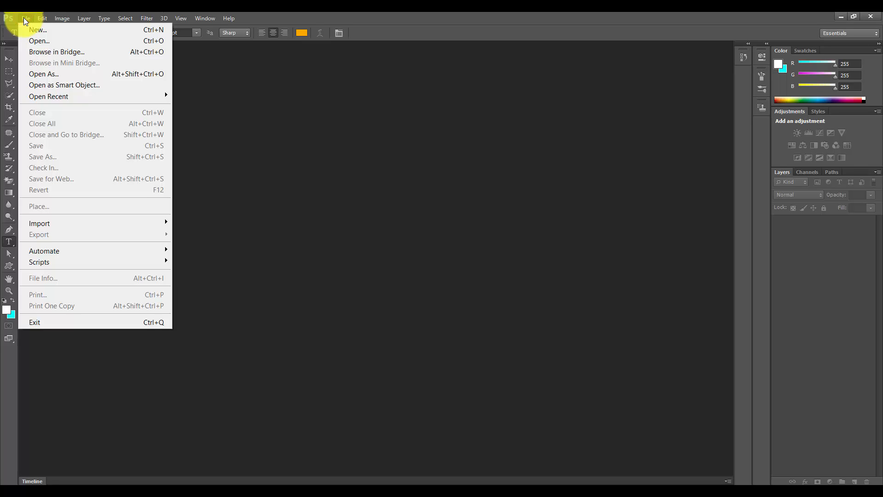
{"action": "left_click", "coordinate": [23, 17]}
{"action": "left_click", "coordinate": [41, 18]}
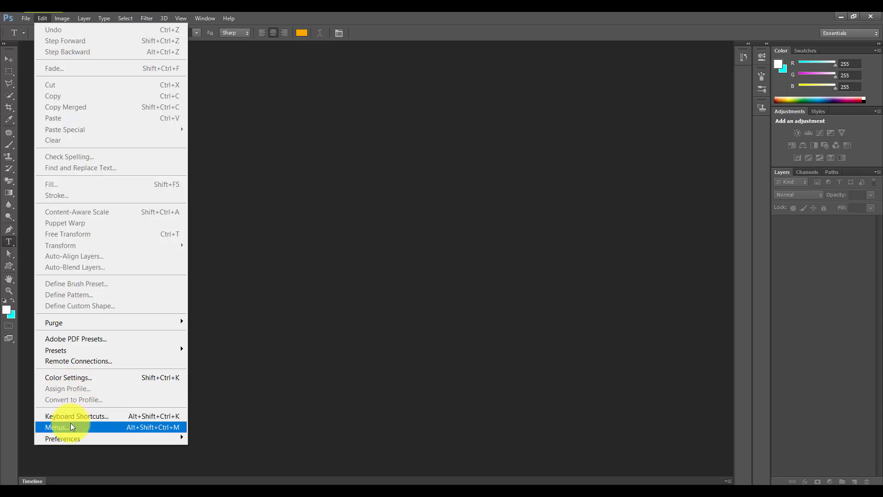
{"action": "mouse_move", "coordinate": [72, 439]}
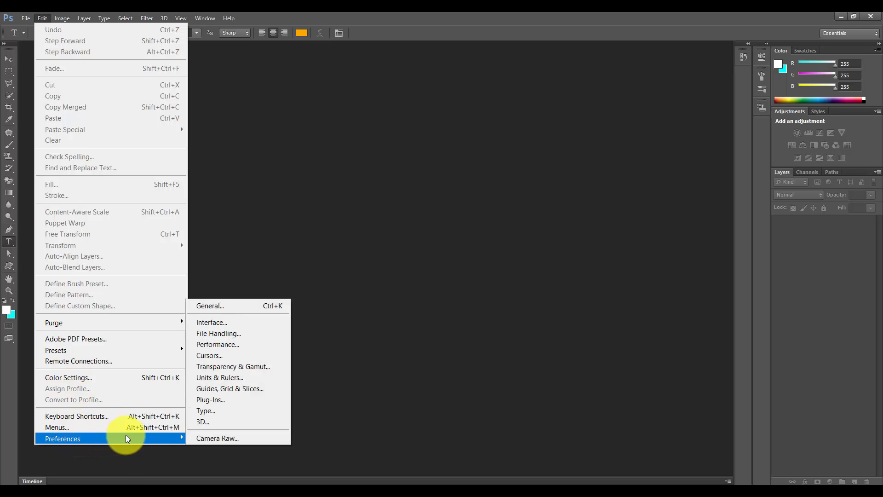
{"action": "left_click", "coordinate": [251, 305]}
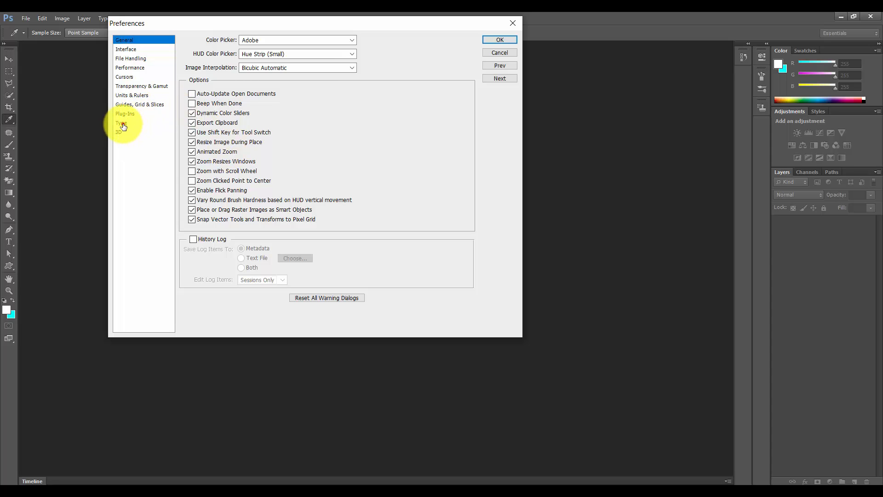
{"action": "left_click", "coordinate": [124, 124]}
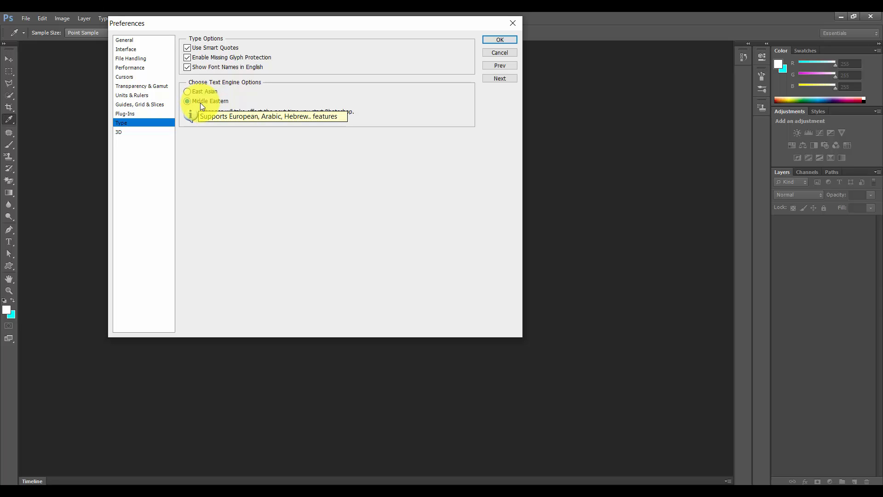
{"action": "left_click", "coordinate": [214, 102]}
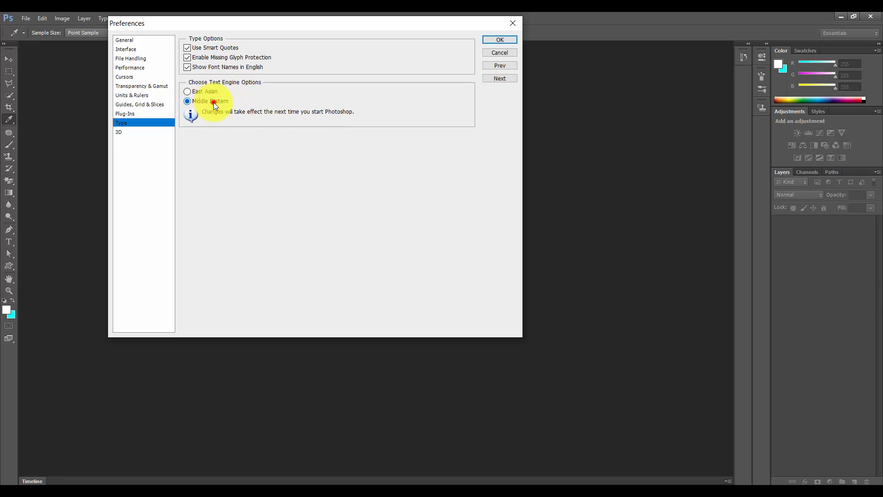
{"action": "left_click", "coordinate": [499, 40]}
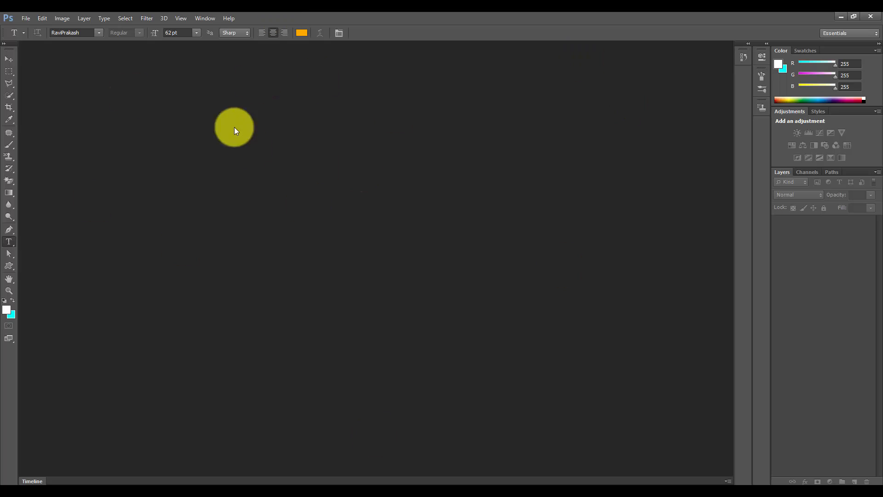
- Switch to Firefox and open the Silicon Andhra Telugu Unicode Fonts page from the "photoshop cs6 telugu fonts" search results
{"action": "left_click", "coordinate": [842, 16]}
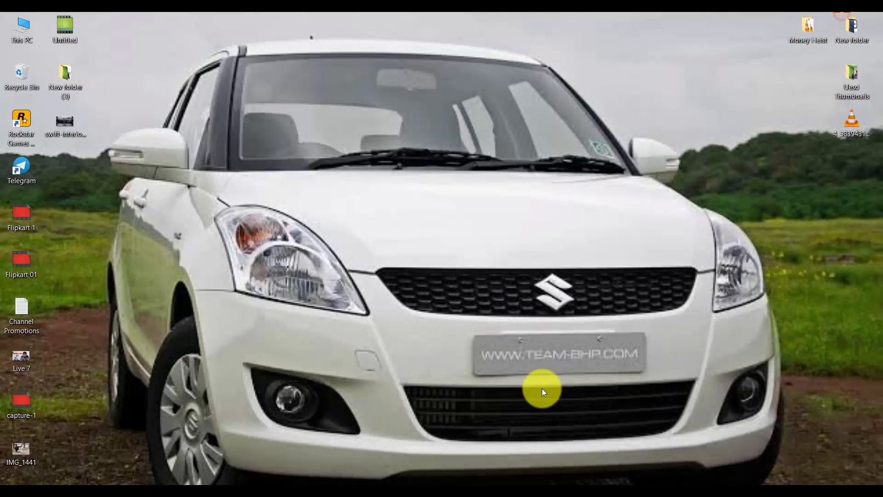
{"action": "left_click", "coordinate": [432, 491]}
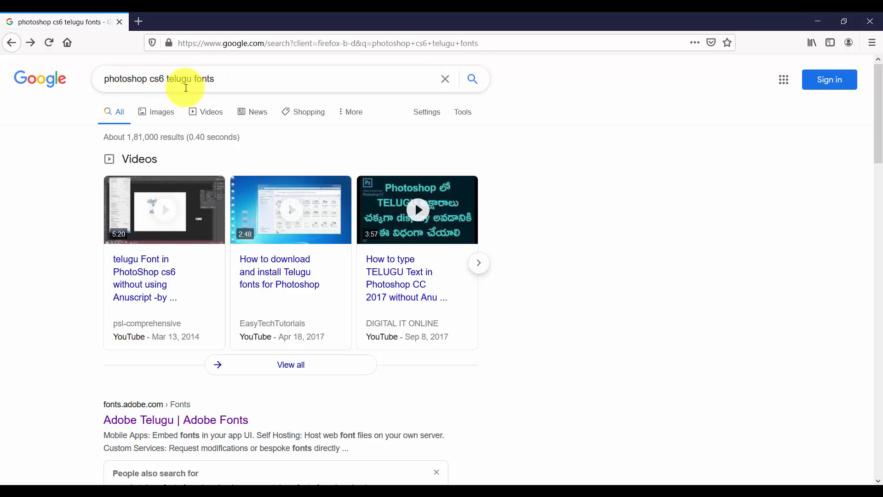
{"action": "scroll", "coordinate": [203, 148], "scroll_direction": "down", "scroll_amount": 4}
{"action": "scroll", "coordinate": [190, 183], "scroll_direction": "down", "scroll_amount": 3}
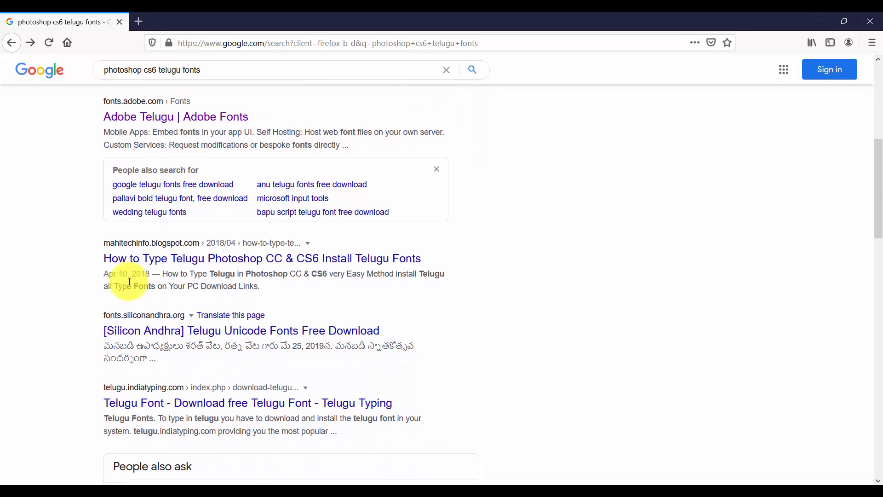
{"action": "scroll", "coordinate": [243, 271], "scroll_direction": "up", "scroll_amount": 3}
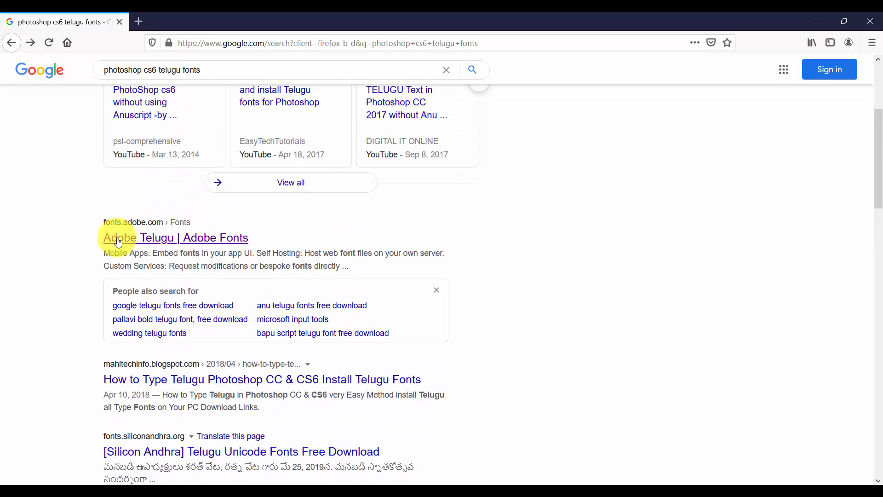
{"action": "scroll", "coordinate": [122, 336], "scroll_direction": "down", "scroll_amount": 3}
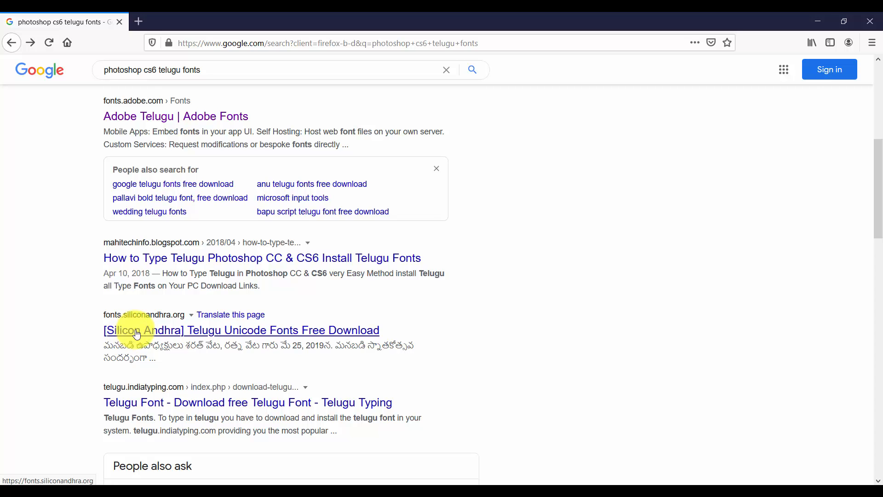
{"action": "left_click", "coordinate": [150, 331]}
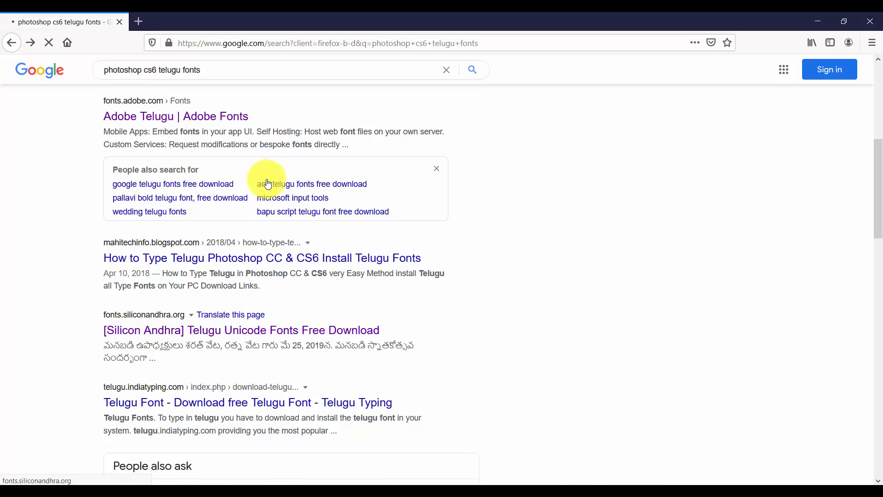
- Download the రామరాజ font file Ramaraja-Regular.ttf from the list of Telugu fonts
{"action": "scroll", "coordinate": [325, 174], "scroll_direction": "down", "scroll_amount": 5}
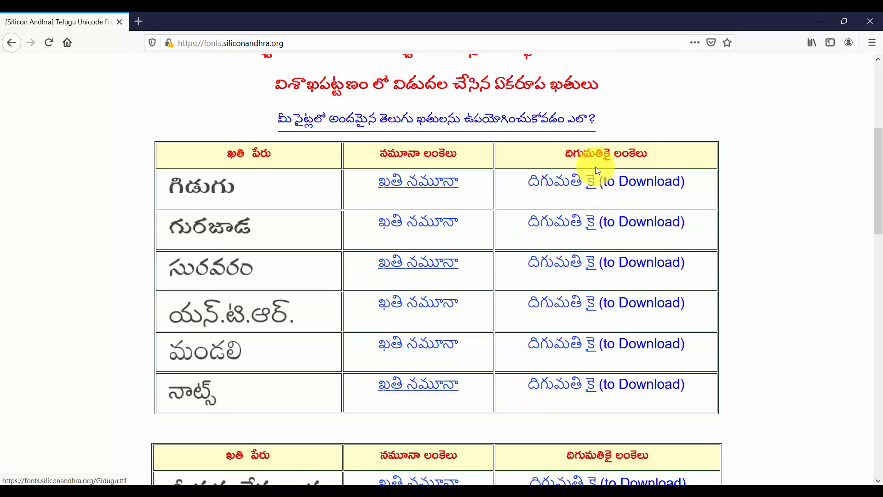
{"action": "scroll", "coordinate": [669, 276], "scroll_direction": "down", "scroll_amount": 9}
{"action": "left_click", "coordinate": [657, 261]}
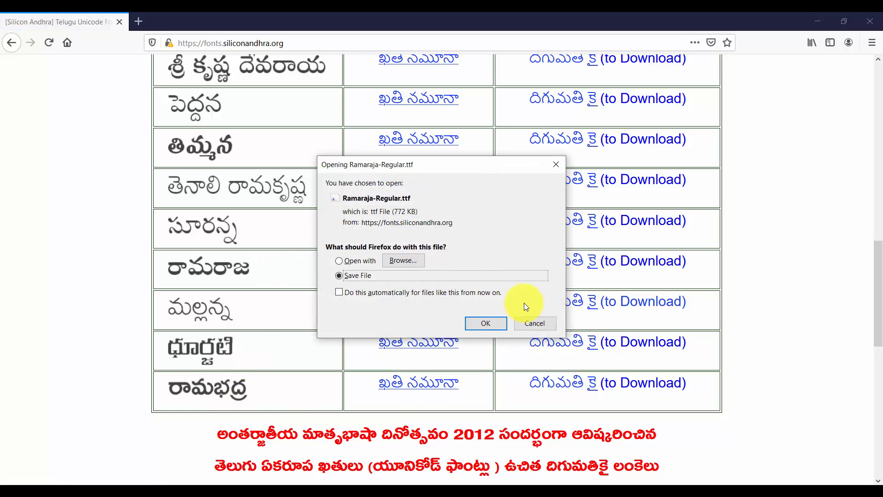
{"action": "left_click", "coordinate": [474, 324]}
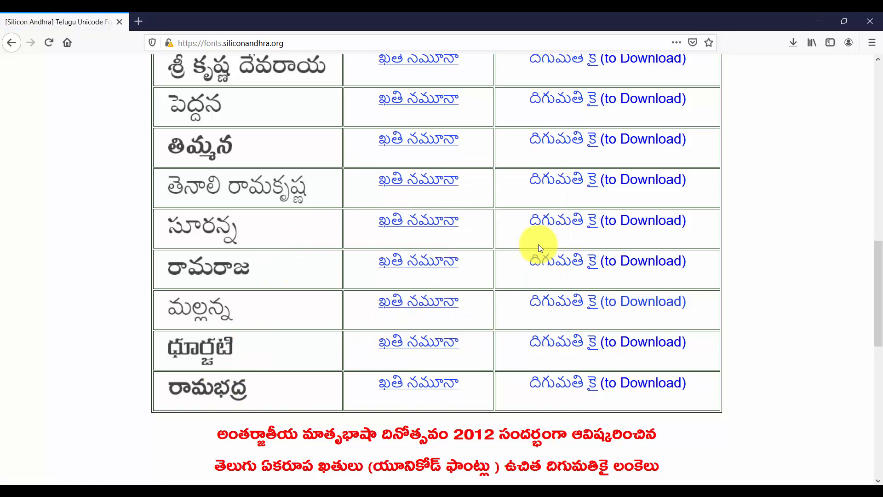
- Install the downloaded Ramaraja Regular font from the Downloads folder, replacing the installed copy, and close the font preview
{"action": "left_click", "coordinate": [792, 42]}
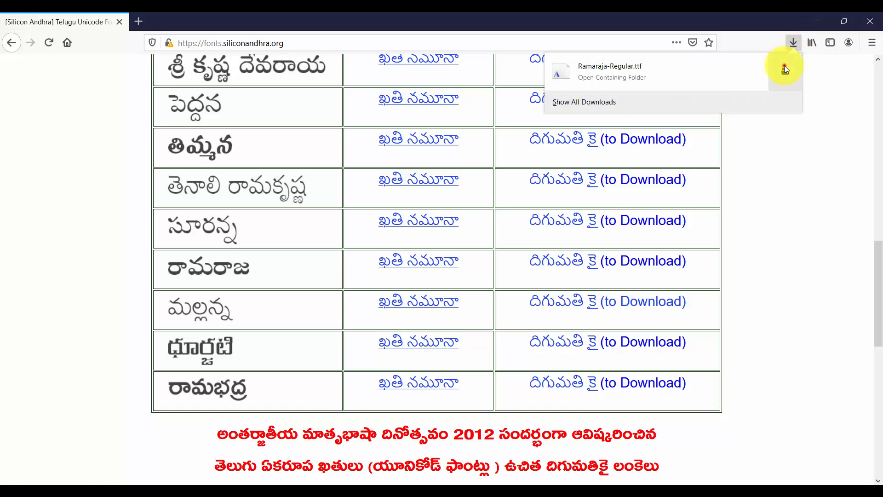
{"action": "left_click", "coordinate": [784, 67]}
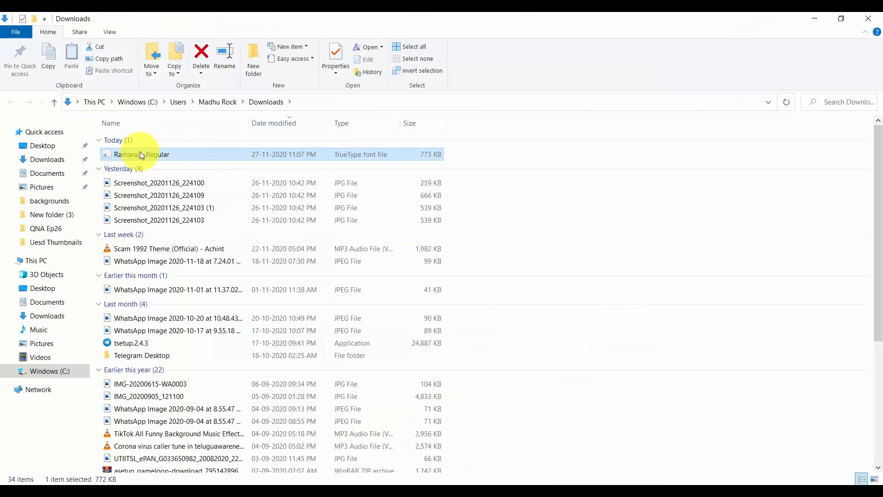
{"action": "double_click", "coordinate": [141, 153]}
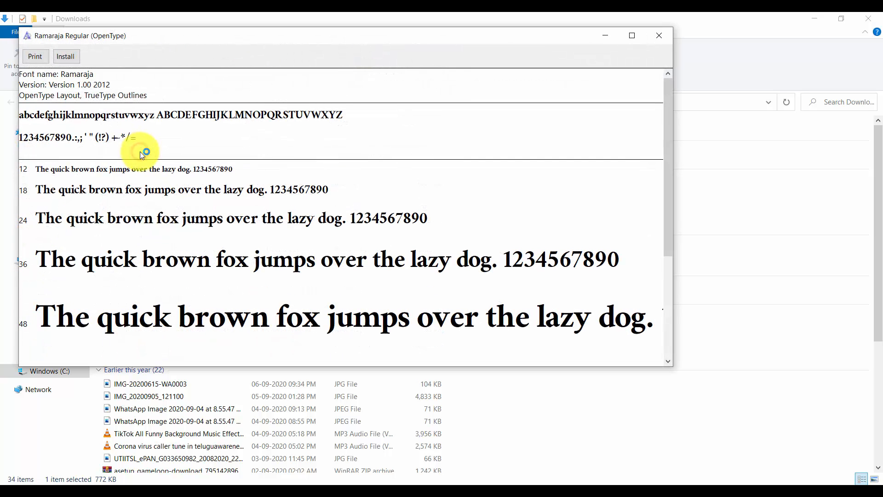
{"action": "left_click", "coordinate": [67, 56]}
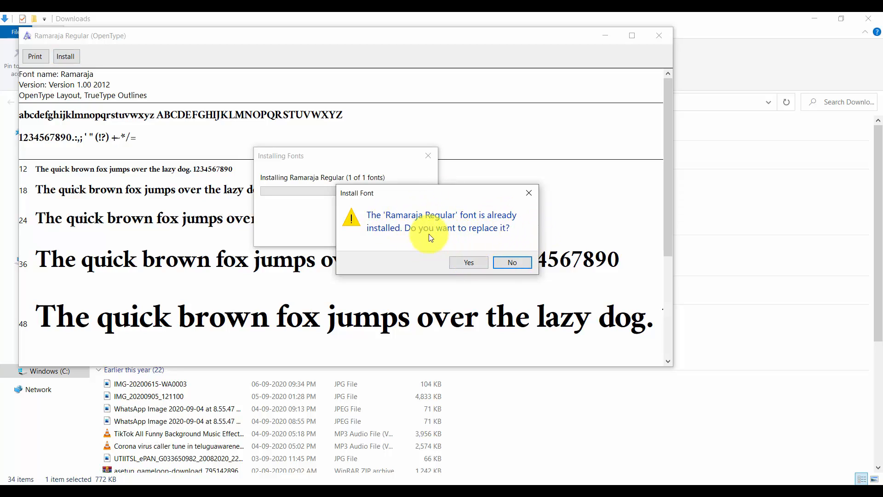
{"action": "left_click", "coordinate": [474, 264]}
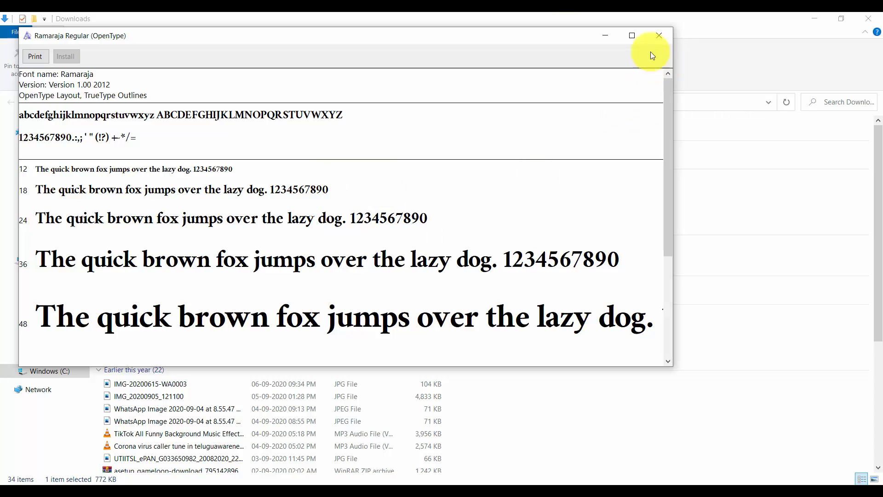
{"action": "left_click", "coordinate": [659, 37]}
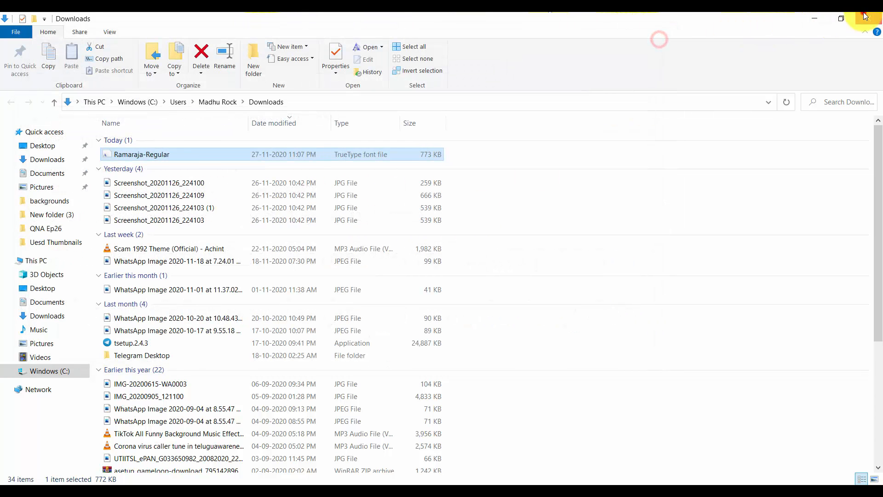
- Close the Downloads folder window, the browser and Photoshop
{"action": "left_click", "coordinate": [864, 17]}
{"action": "left_click", "coordinate": [870, 19]}
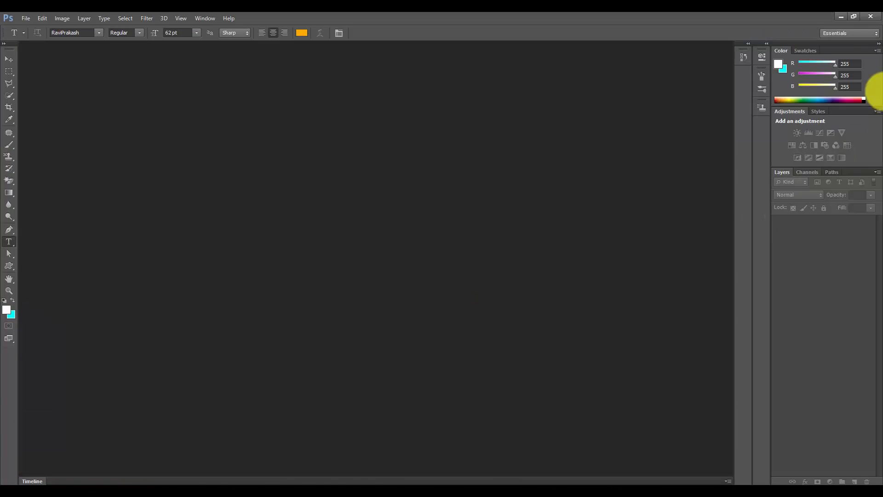
{"action": "left_click", "coordinate": [870, 17]}
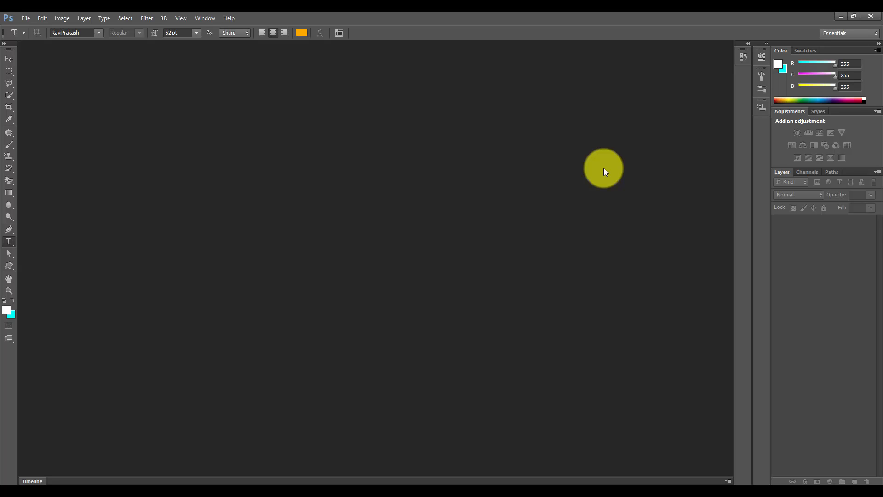
- Open the blank image Whaite from New folder (3) on the desktop in Photoshop
{"action": "key", "text": "ctrl+o"}
{"action": "scroll", "coordinate": [469, 241], "scroll_direction": "down", "scroll_amount": 3}
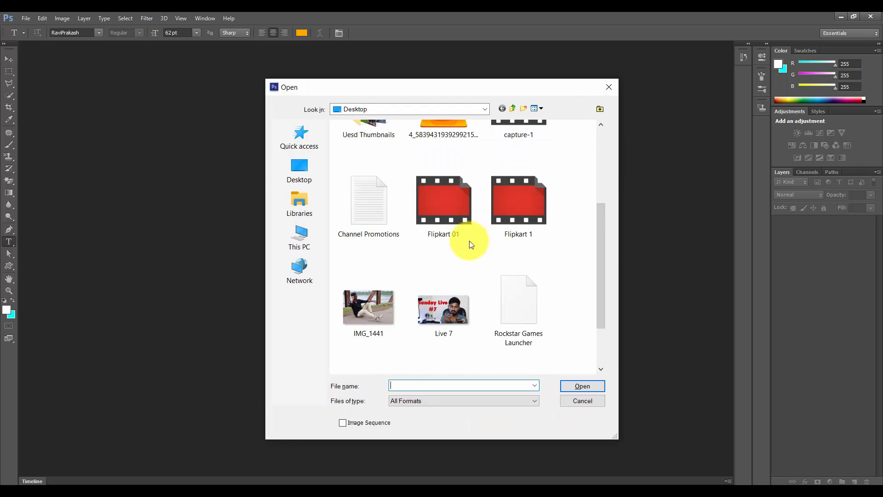
{"action": "scroll", "coordinate": [469, 242], "scroll_direction": "up", "scroll_amount": 3}
{"action": "scroll", "coordinate": [398, 245], "scroll_direction": "down", "scroll_amount": 5}
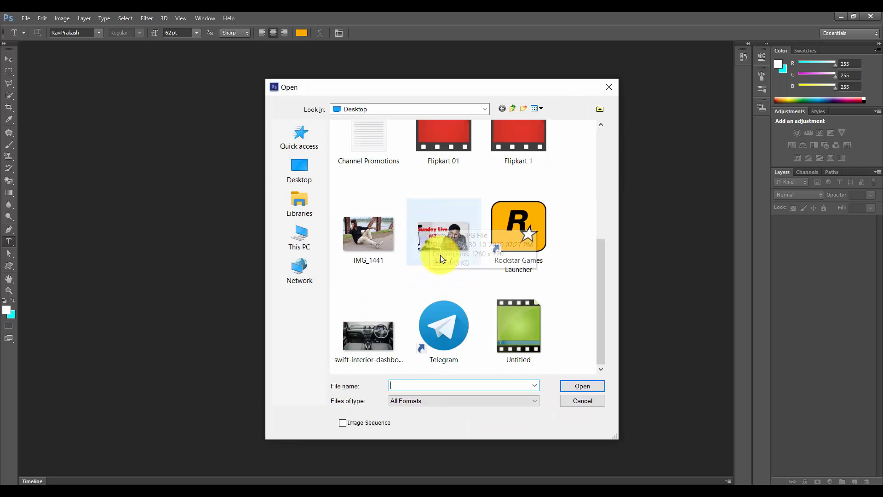
{"action": "scroll", "coordinate": [440, 254], "scroll_direction": "up", "scroll_amount": 5}
{"action": "double_click", "coordinate": [510, 156]}
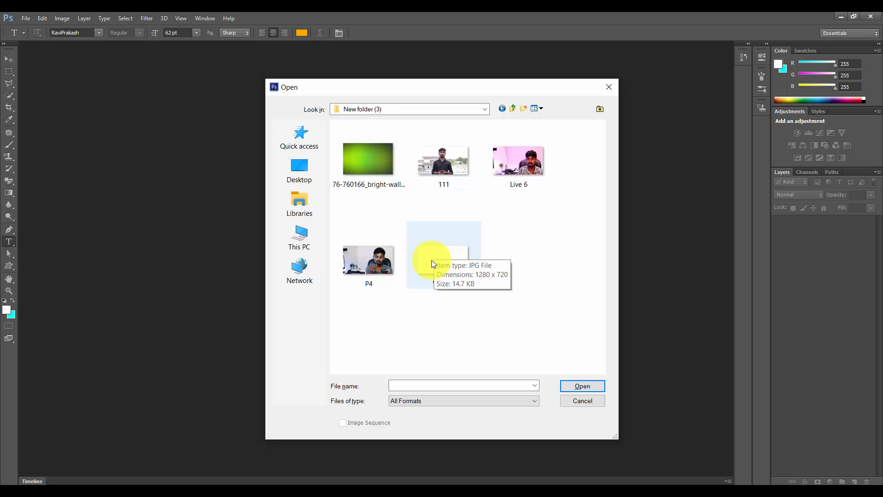
{"action": "left_click", "coordinate": [433, 263]}
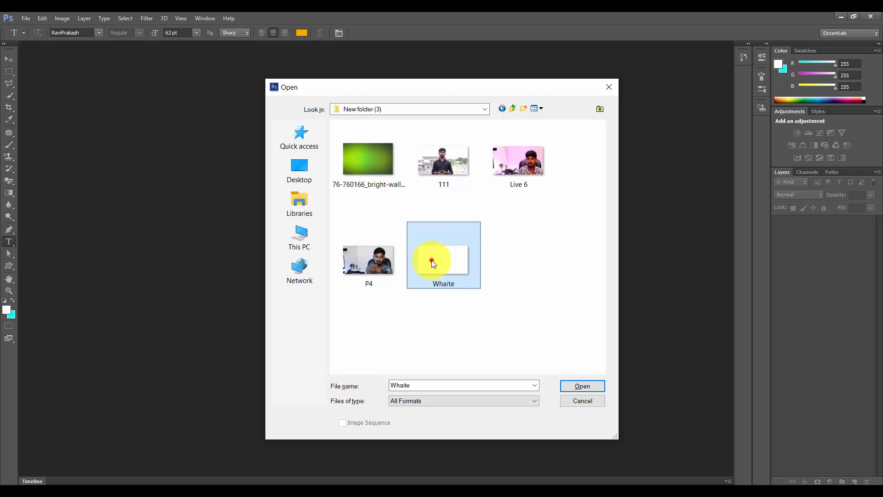
{"action": "left_click", "coordinate": [587, 386]}
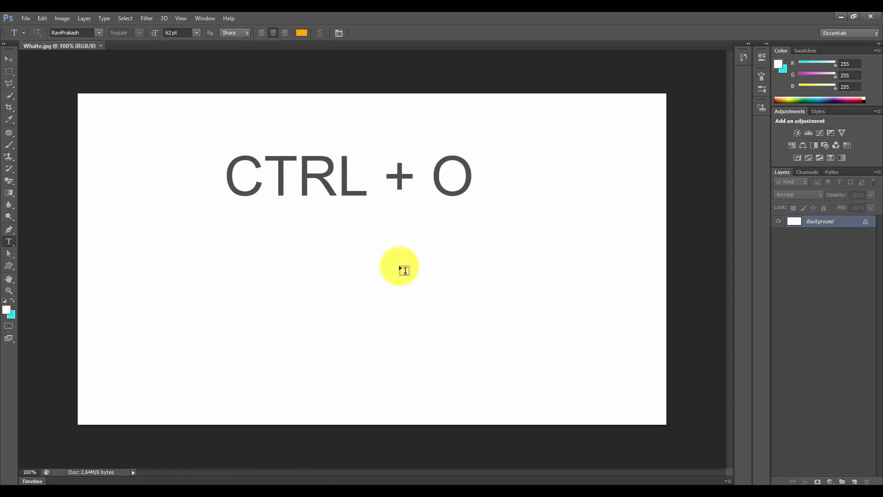
- Open the "For New Youtubers" thumbnail image from the Uesd Thumbnails desktop folder, and minimize Photoshop to show the desktop
{"action": "key", "text": "ctrl+o"}
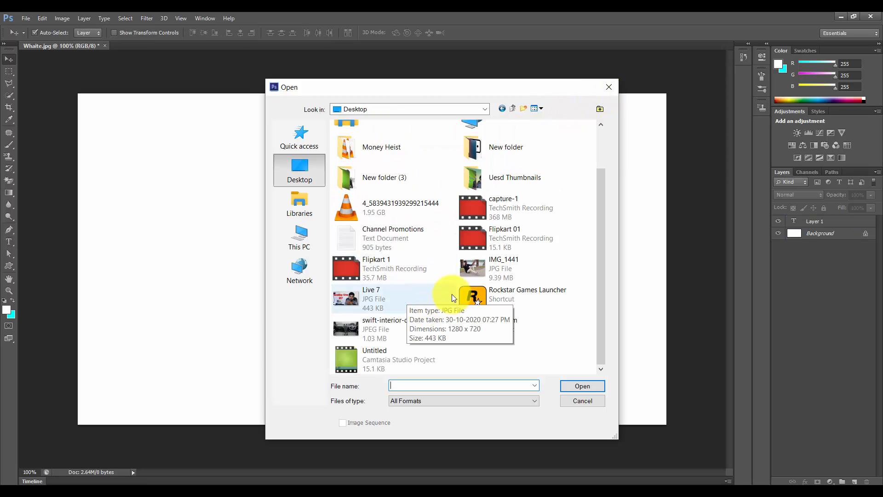
{"action": "scroll", "coordinate": [450, 281], "scroll_direction": "up", "scroll_amount": 2}
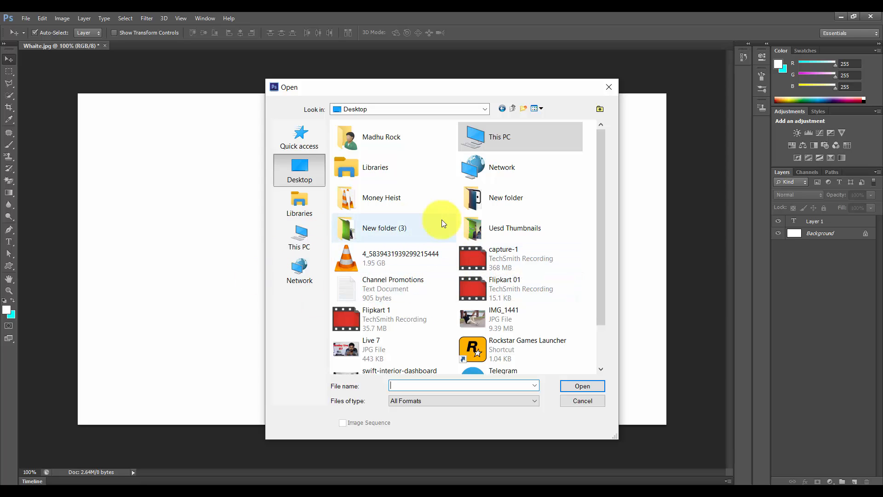
{"action": "double_click", "coordinate": [482, 225]}
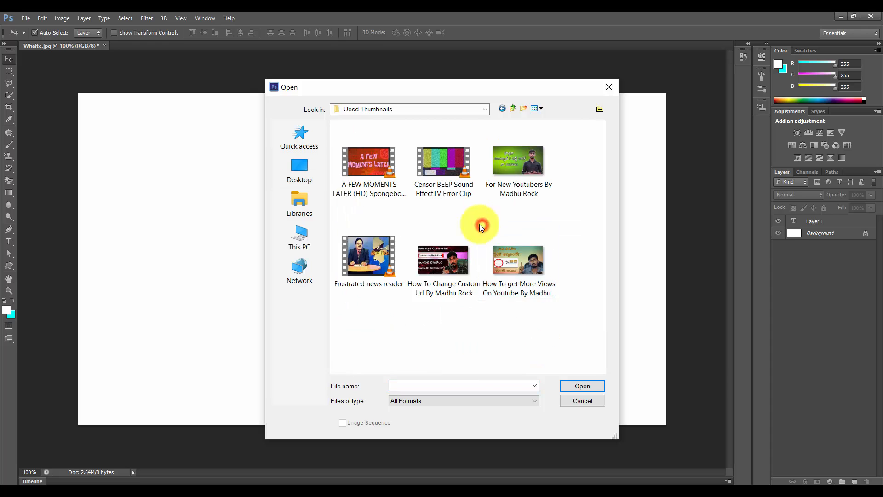
{"action": "double_click", "coordinate": [516, 160]}
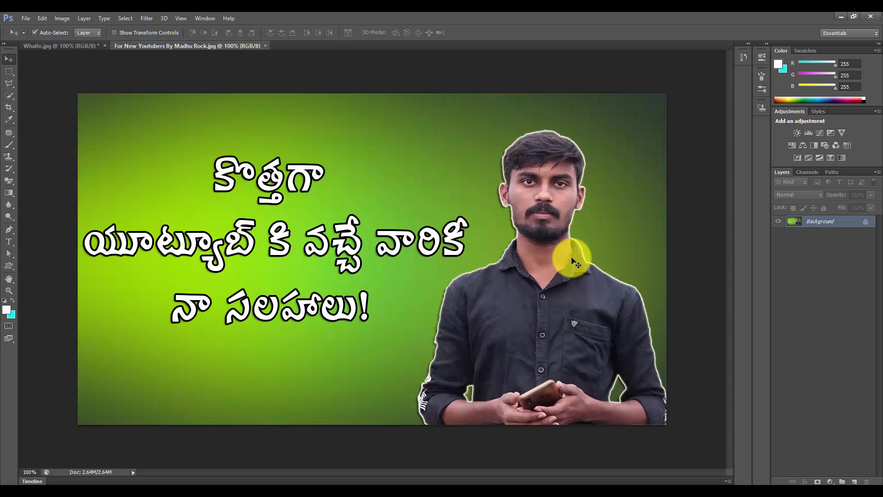
{"action": "left_click", "coordinate": [840, 17]}
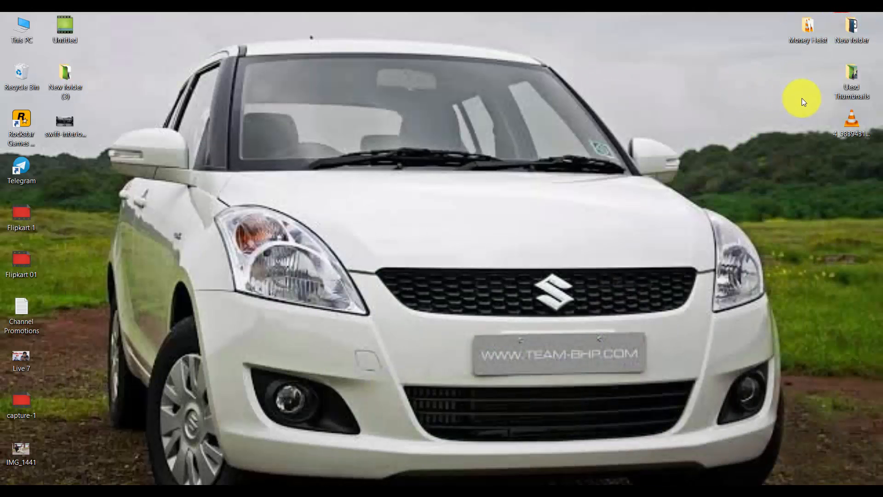
- Examine the "For New Youtubers" thumbnail from the Uesd Thumbnails desktop folder in the photo viewer, and close the viewer
{"action": "double_click", "coordinate": [850, 68]}
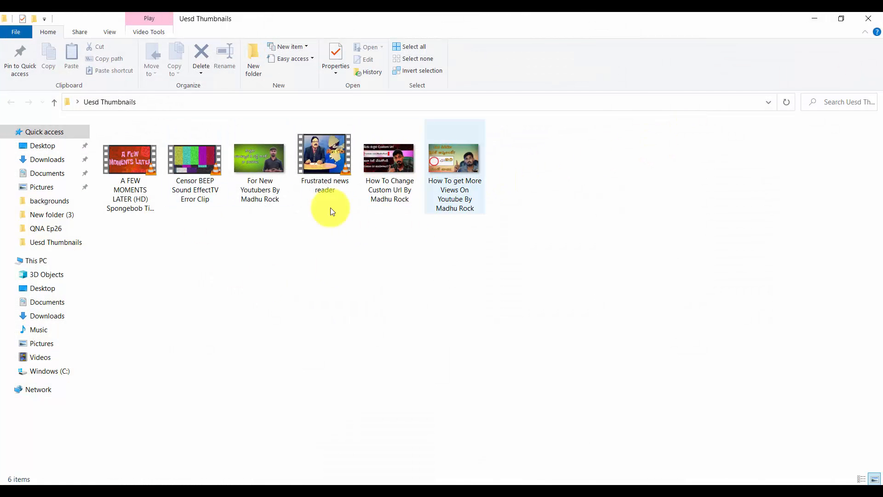
{"action": "left_click", "coordinate": [808, 17]}
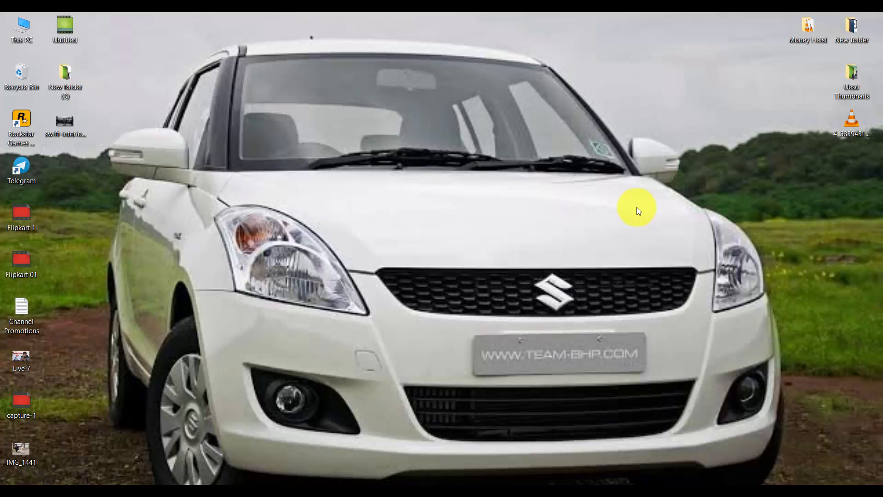
{"action": "double_click", "coordinate": [860, 71]}
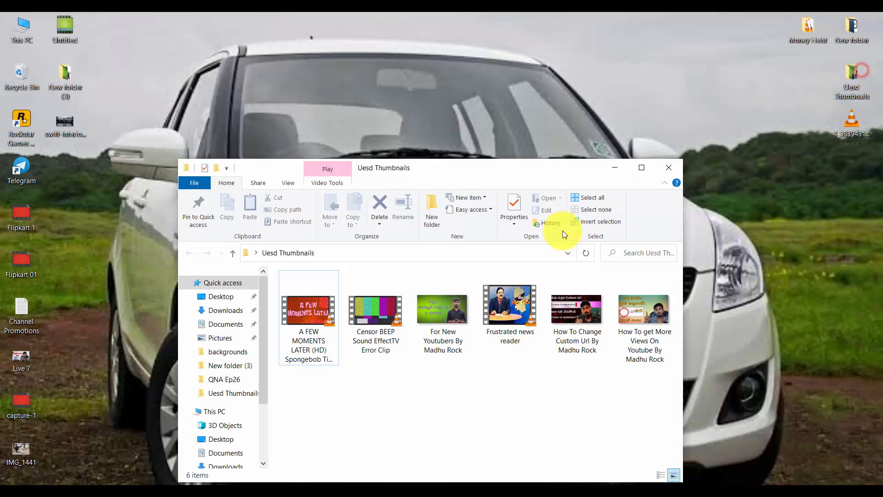
{"action": "left_click", "coordinate": [450, 307]}
{"action": "double_click", "coordinate": [450, 308]}
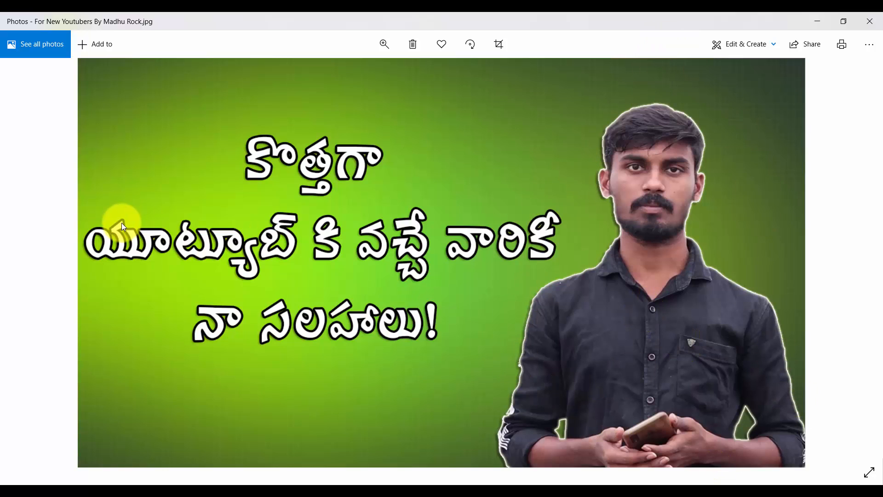
{"action": "left_click", "coordinate": [867, 20]}
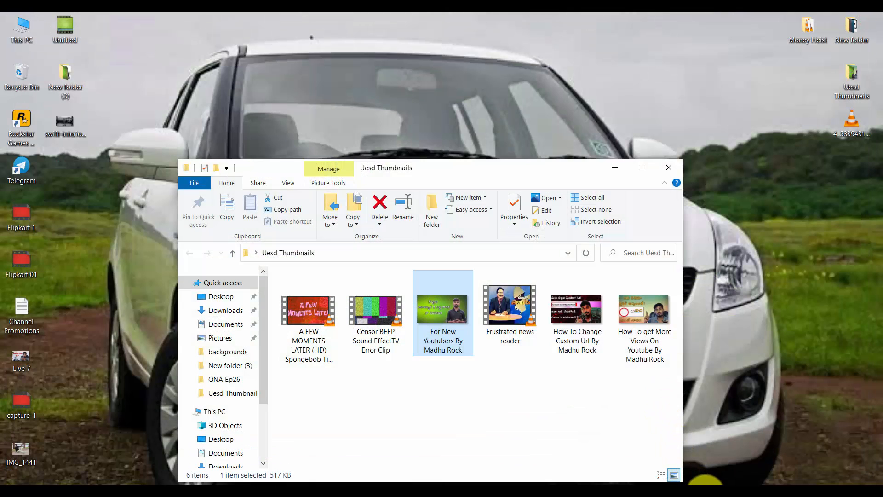
- Return to Photoshop, check the blank Whaite document, and bring the "For New Youtubers" image to the front
{"action": "left_click", "coordinate": [706, 492]}
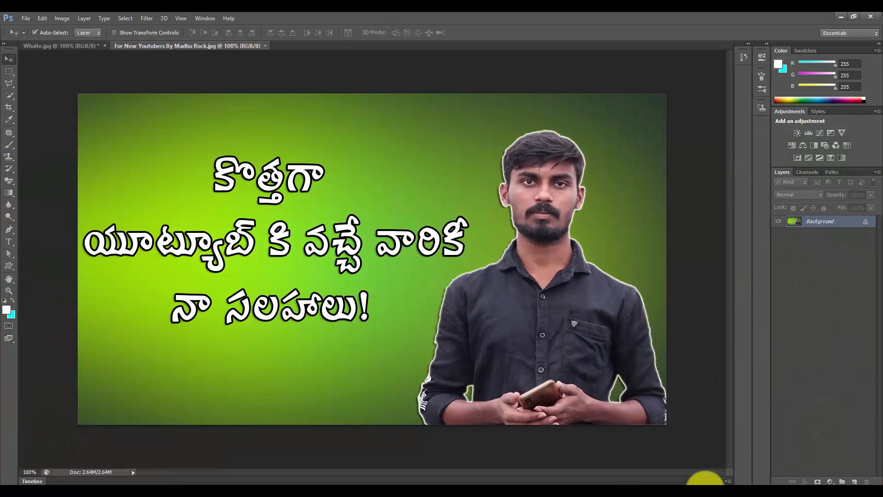
{"action": "left_click", "coordinate": [44, 42]}
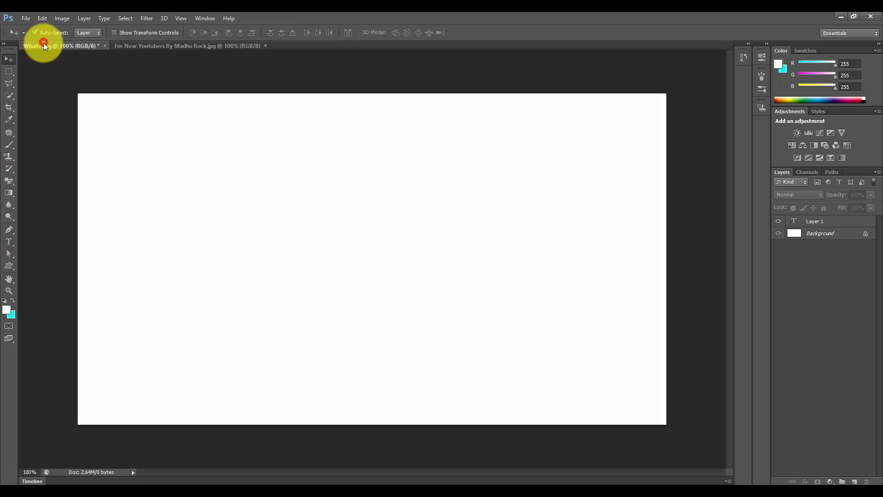
{"action": "left_click", "coordinate": [197, 45]}
{"action": "left_click", "coordinate": [72, 46]}
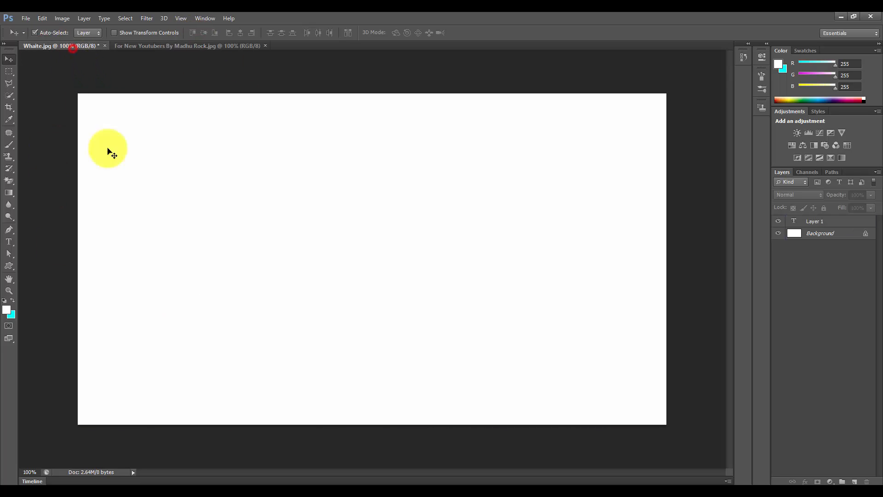
{"action": "left_click", "coordinate": [185, 45]}
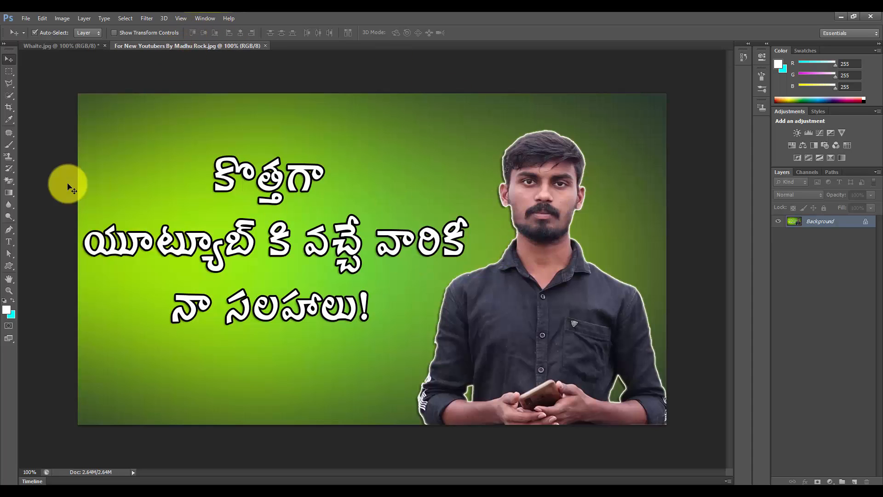
- Select the man in the "For New Youtubers" image with a loose, closed Polygonal Lasso outline around his body
{"action": "left_click", "coordinate": [7, 87]}
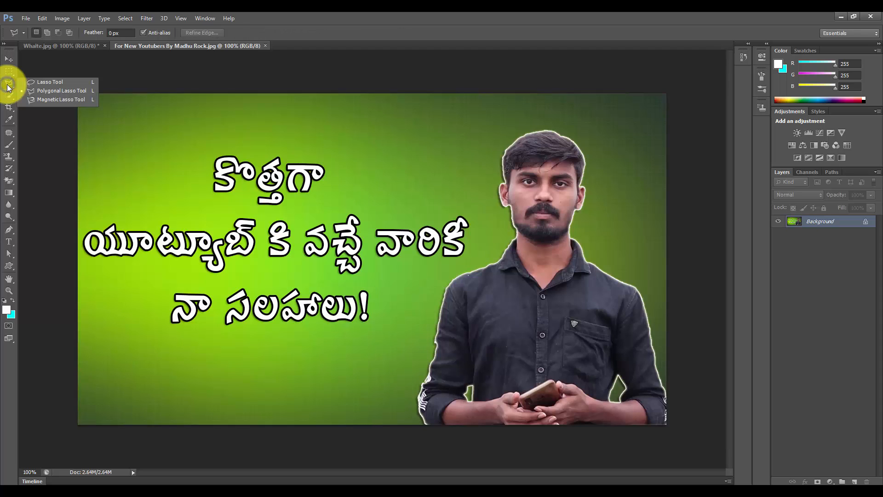
{"action": "left_click", "coordinate": [56, 92]}
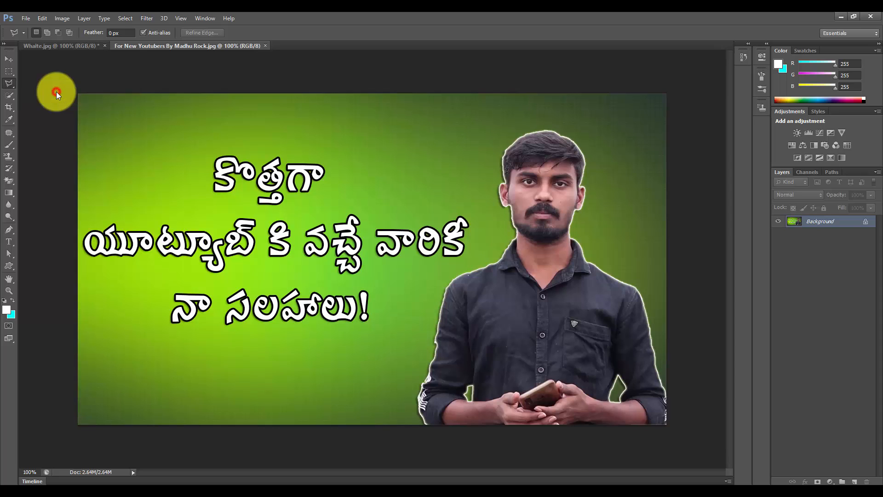
{"action": "left_click", "coordinate": [412, 422]}
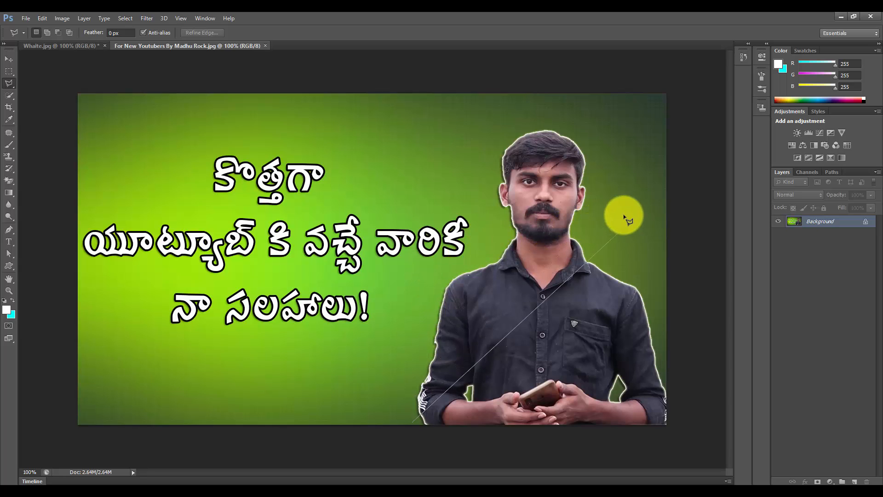
{"action": "left_click", "coordinate": [431, 282]}
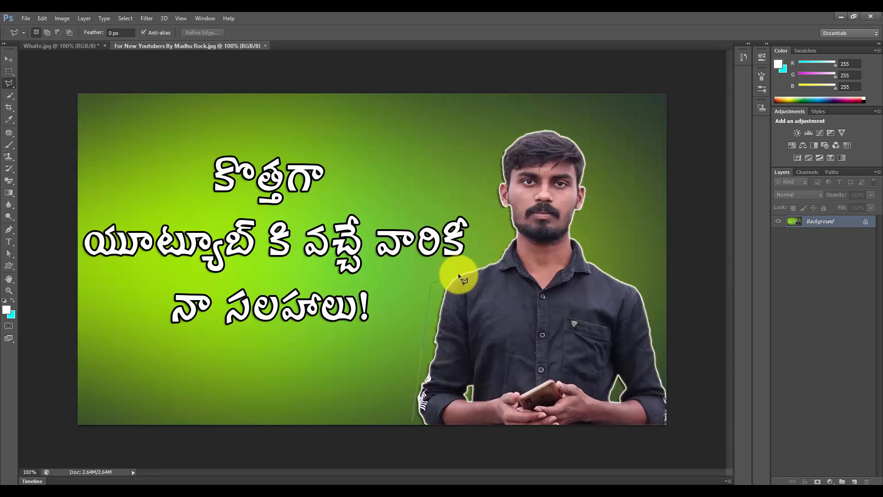
{"action": "left_click", "coordinate": [491, 243]}
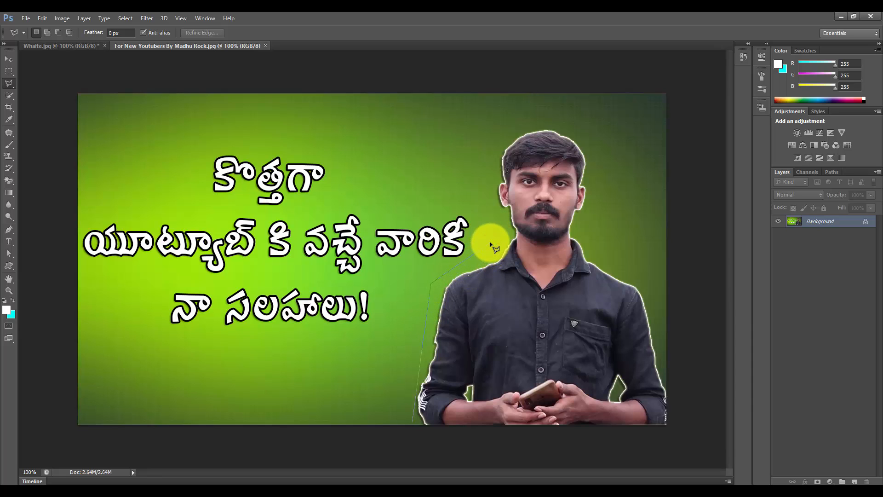
{"action": "left_click", "coordinate": [484, 154]}
{"action": "left_click", "coordinate": [446, 153]}
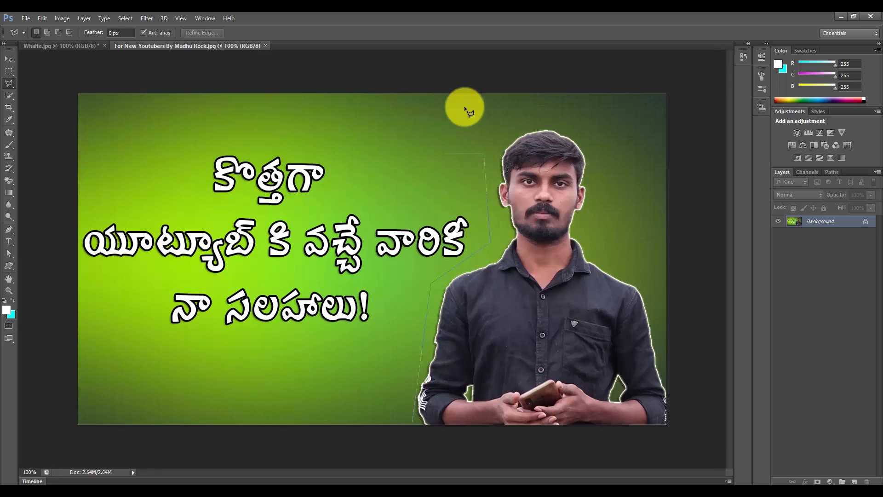
{"action": "left_click", "coordinate": [526, 120]}
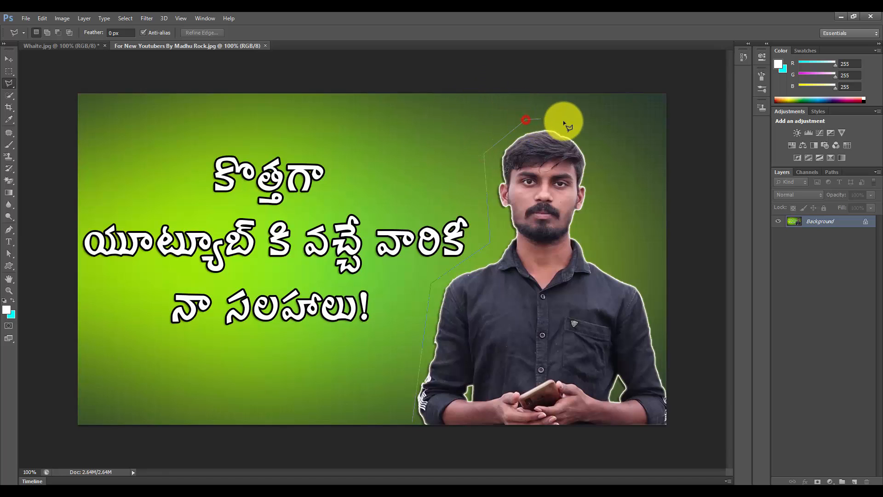
{"action": "left_click", "coordinate": [589, 140]}
{"action": "left_click", "coordinate": [604, 217]}
{"action": "left_click", "coordinate": [646, 293]}
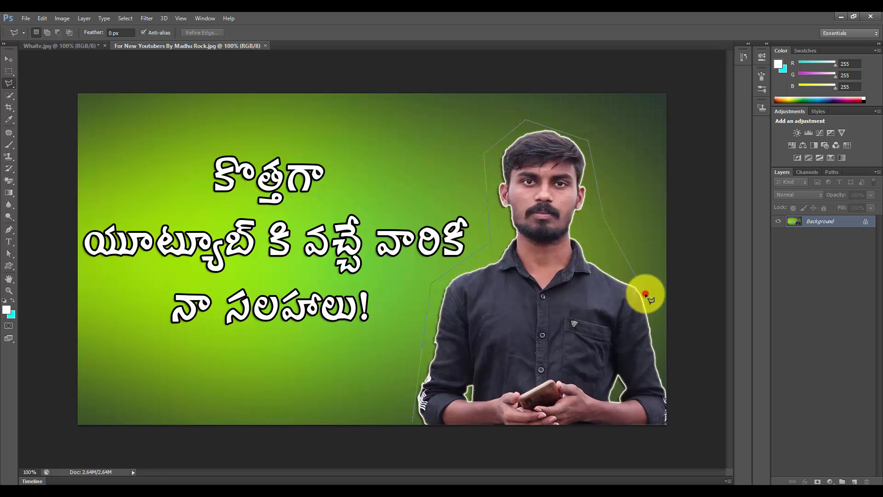
{"action": "left_click", "coordinate": [666, 386]}
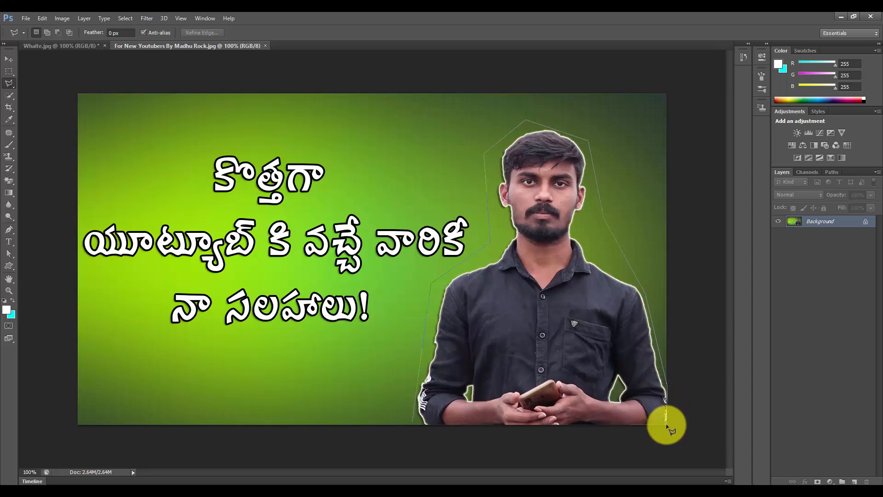
{"action": "left_click", "coordinate": [416, 423]}
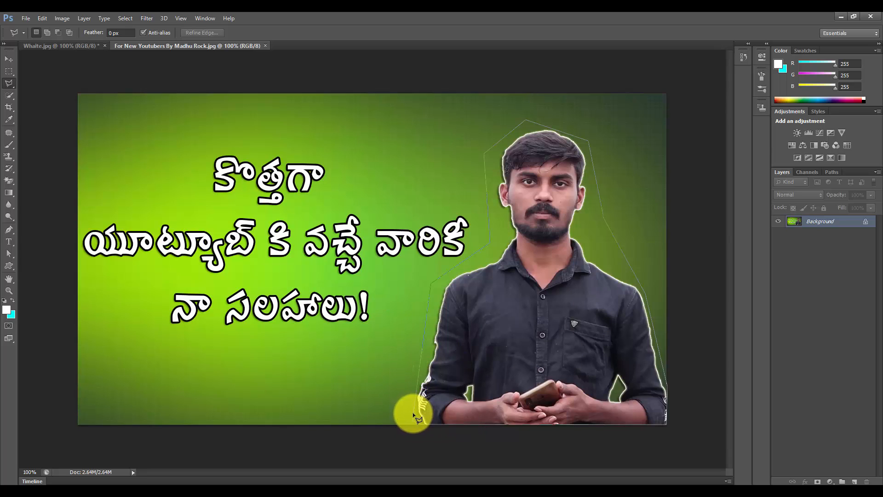
{"action": "double_click", "coordinate": [414, 415]}
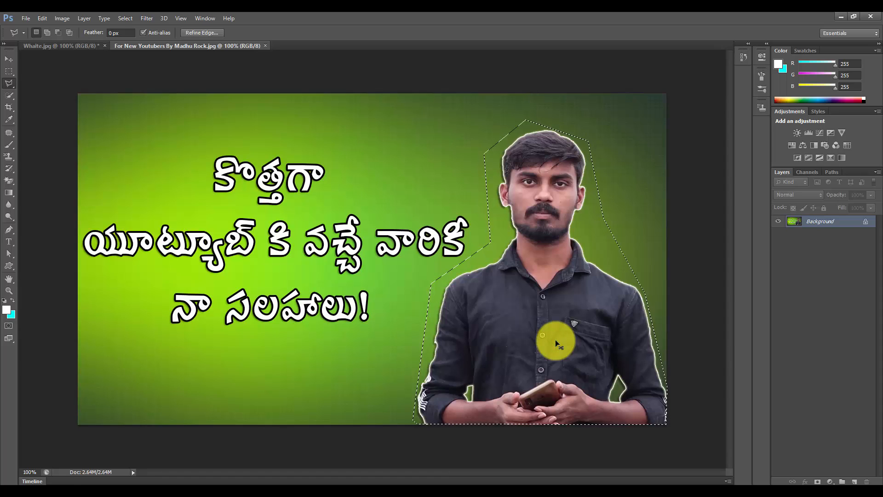
- Move a copy of the selected man into the blank Whaite document and shift it toward the canvas's right half
{"action": "left_click_drag", "start_coordinate": [556, 341], "coordinate": [47, 43]}
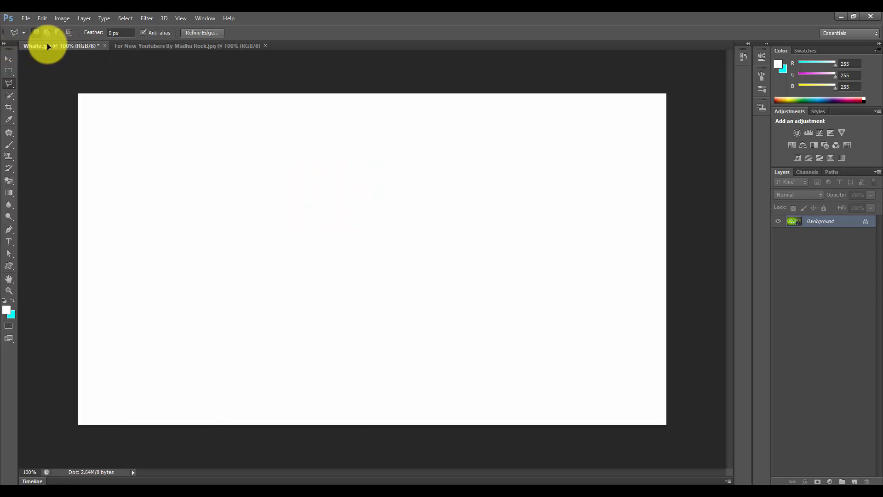
{"action": "left_click_drag", "start_coordinate": [47, 45], "coordinate": [339, 317]}
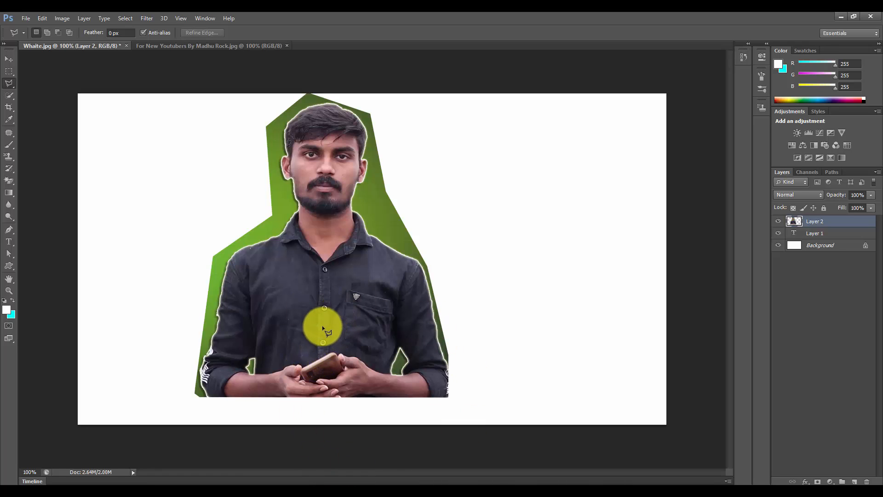
{"action": "mouse_move", "coordinate": [319, 309]}
{"action": "left_mouse_down"}
{"action": "mouse_move", "coordinate": [428, 343]}
{"action": "mouse_move", "coordinate": [458, 326]}
{"action": "left_mouse_up"}
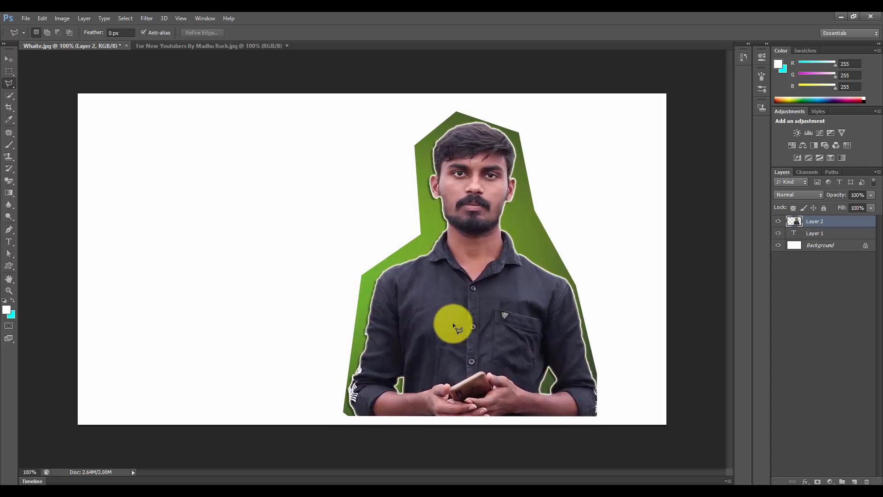
{"action": "left_click", "coordinate": [454, 323]}
{"action": "left_click", "coordinate": [512, 341]}
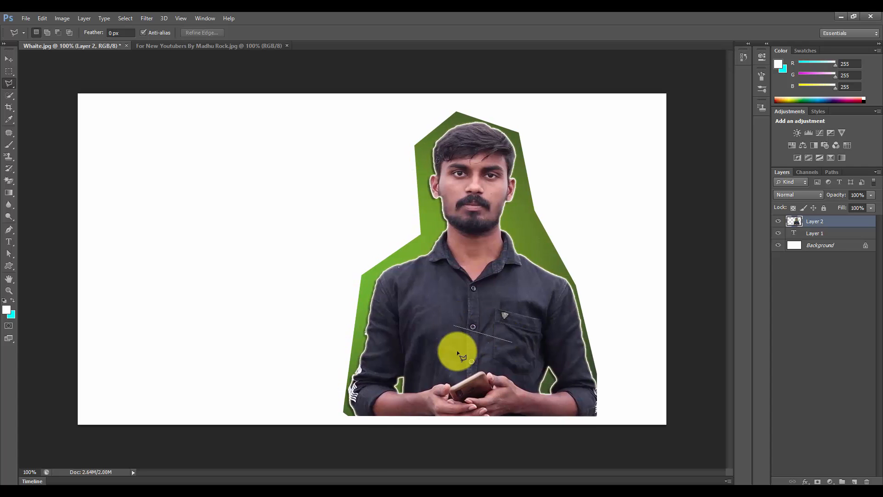
{"action": "key", "text": "super"}
{"action": "key", "text": "super"}
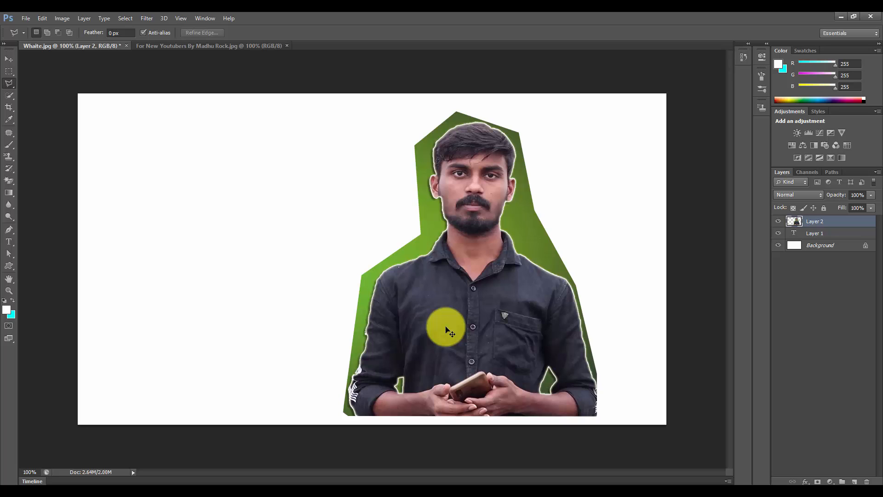
- Position the man's cutout in the lower-right corner of the canvas, flush with the bottom and right edges
{"action": "mouse_move", "coordinate": [446, 326]}
{"action": "left_mouse_down"}
{"action": "mouse_move", "coordinate": [513, 335]}
{"action": "mouse_move", "coordinate": [514, 326]}
{"action": "mouse_move", "coordinate": [498, 325]}
{"action": "left_mouse_up"}
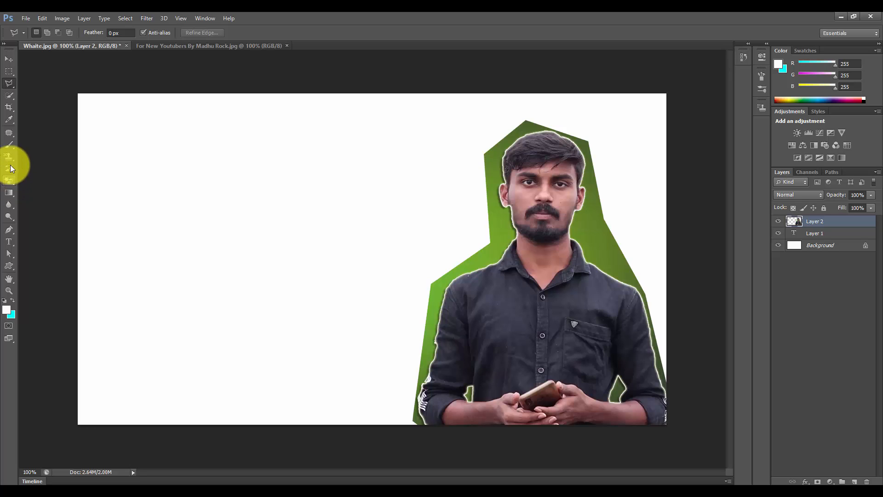
- Erase the green background areas around the man's head, shoulders and arms on Layer 2 with the Magic Eraser at tolerance 32
{"action": "left_click", "coordinate": [7, 179]}
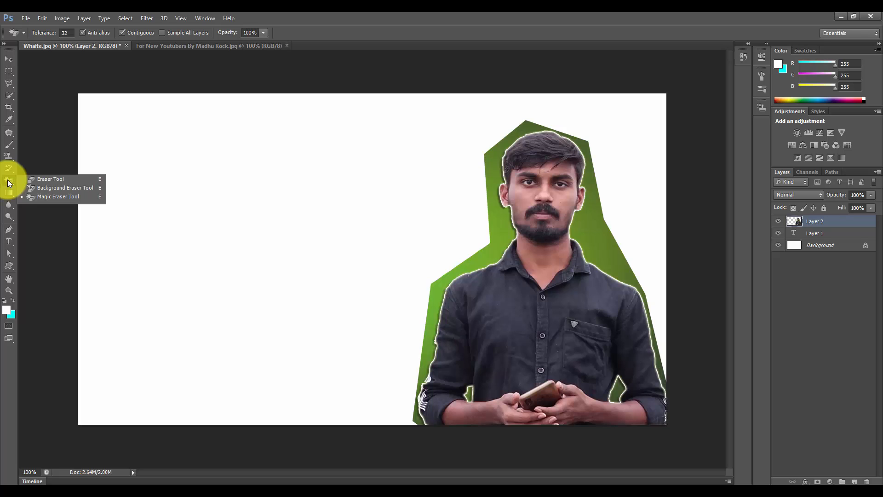
{"action": "left_click", "coordinate": [68, 198]}
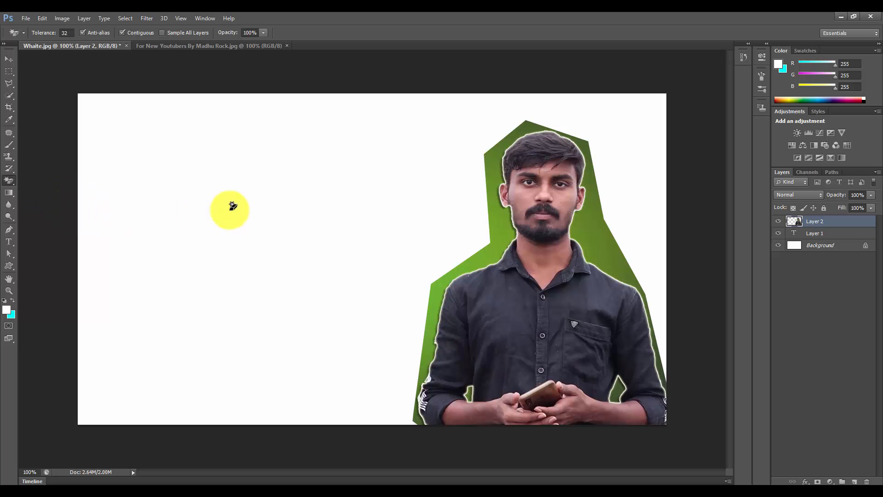
{"action": "left_click", "coordinate": [497, 229]}
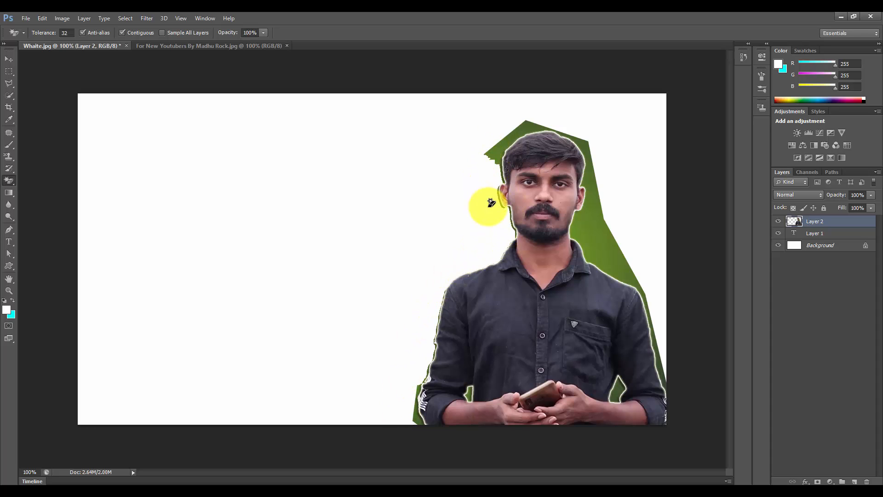
{"action": "left_click", "coordinate": [595, 228]}
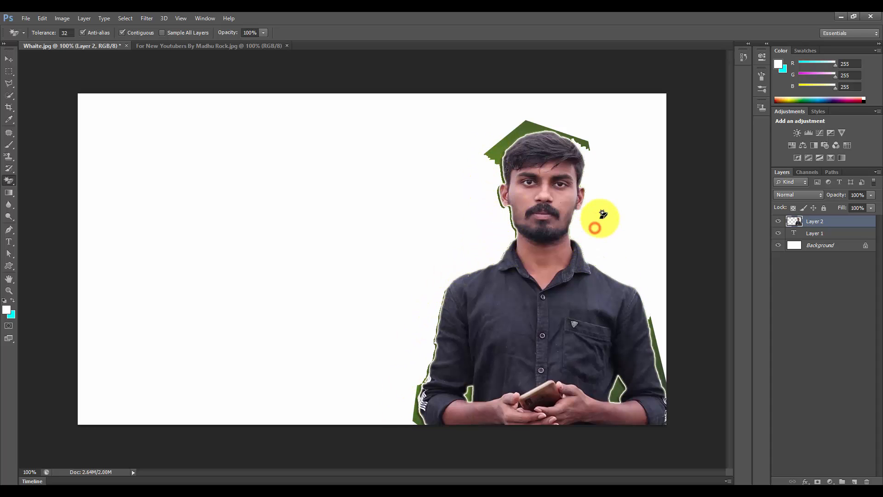
{"action": "left_click", "coordinate": [523, 128]}
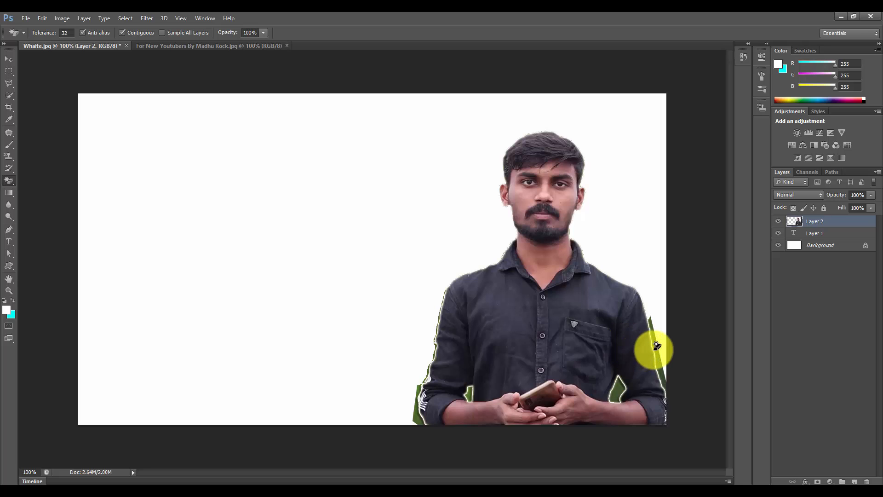
{"action": "left_click", "coordinate": [617, 387]}
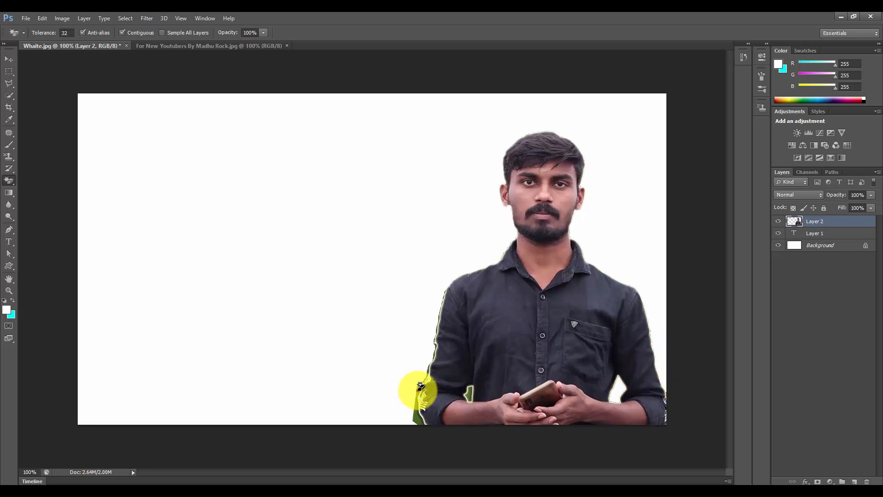
{"action": "left_click", "coordinate": [469, 392]}
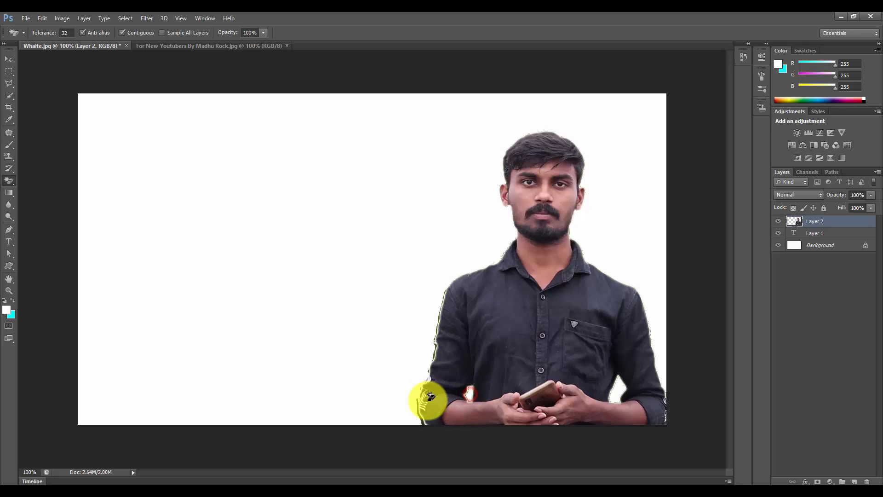
{"action": "left_click", "coordinate": [422, 424]}
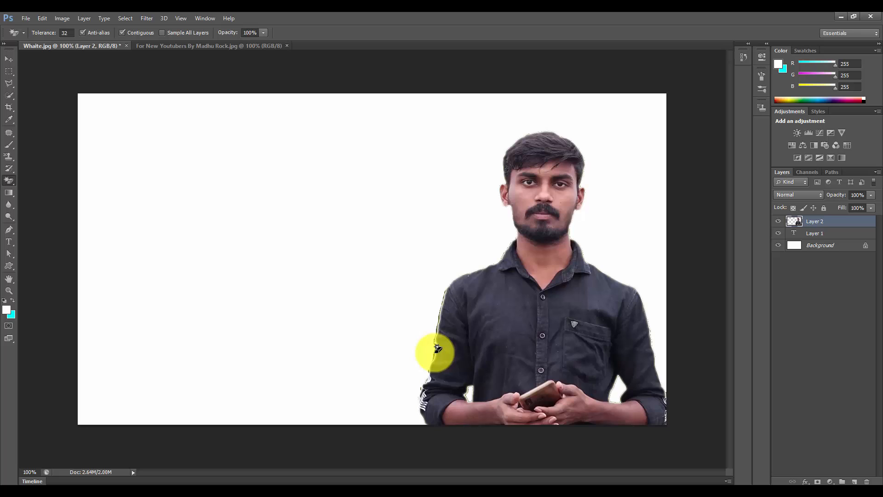
{"action": "left_click", "coordinate": [434, 352]}
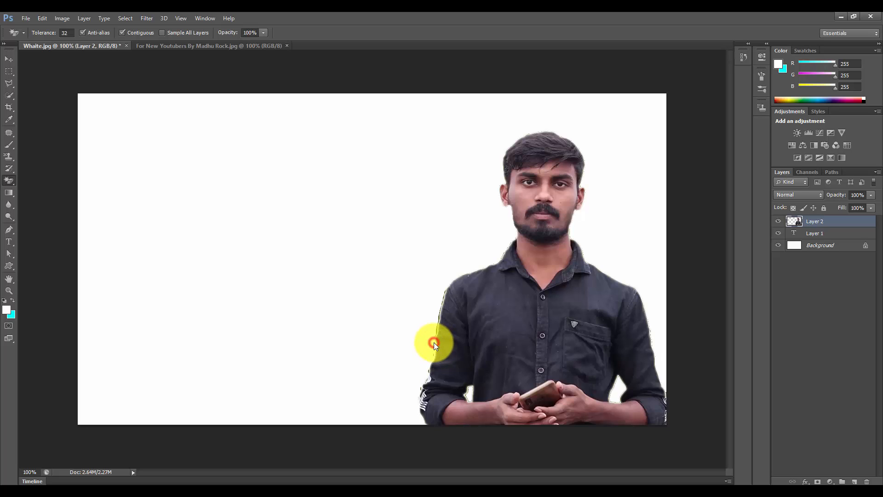
- Erase the leftover background fringe along the outer edge of the man's sleeve and nudge the cutout slightly downward
{"action": "left_click", "coordinate": [434, 344]}
{"action": "left_click", "coordinate": [437, 333]}
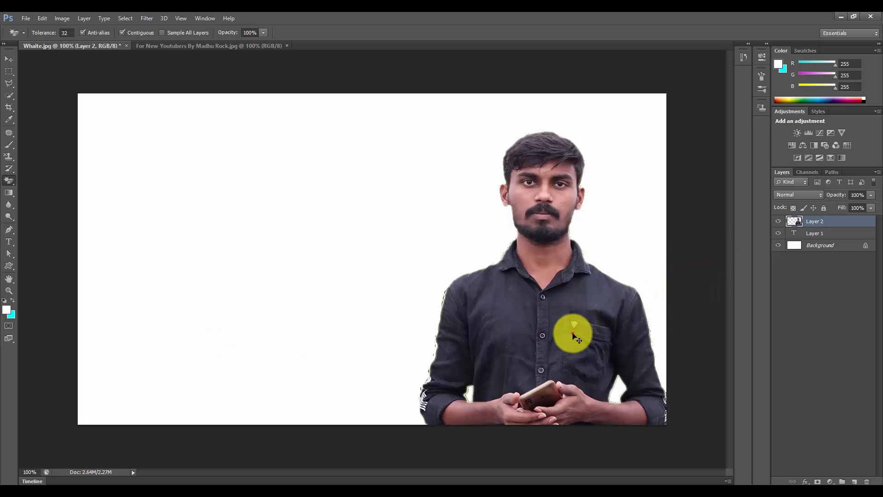
{"action": "mouse_move", "coordinate": [571, 329]}
{"action": "left_mouse_down"}
{"action": "mouse_move", "coordinate": [573, 310]}
{"action": "mouse_move", "coordinate": [573, 334]}
{"action": "left_mouse_up"}
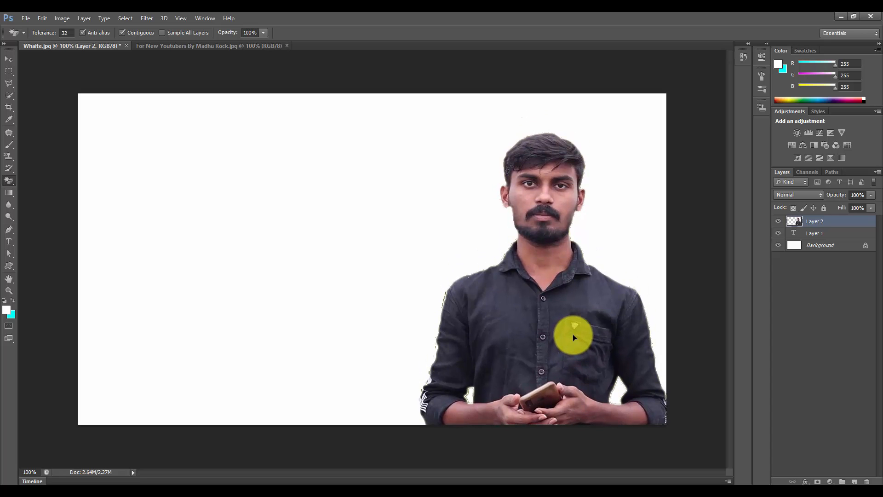
- Add a Stroke effect to Layer 2 through its blending options and show the stroke settings
{"action": "right_click", "coordinate": [789, 222]}
{"action": "left_click", "coordinate": [792, 218]}
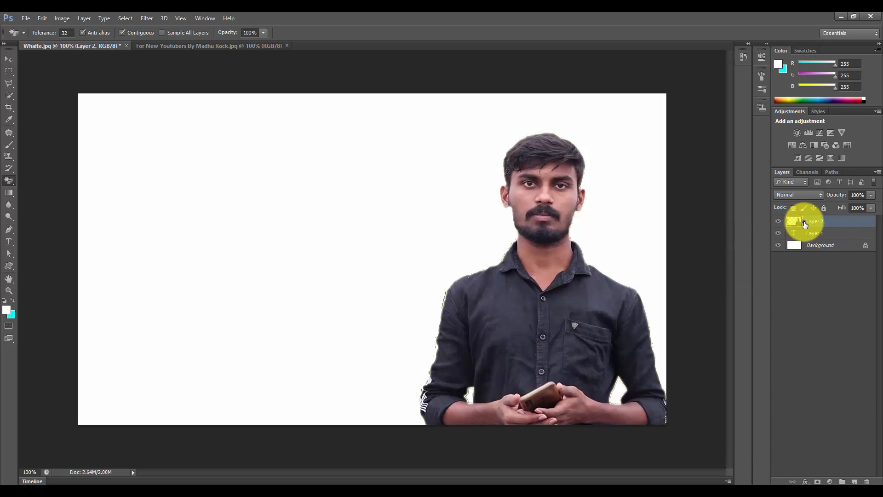
{"action": "right_click", "coordinate": [803, 224]}
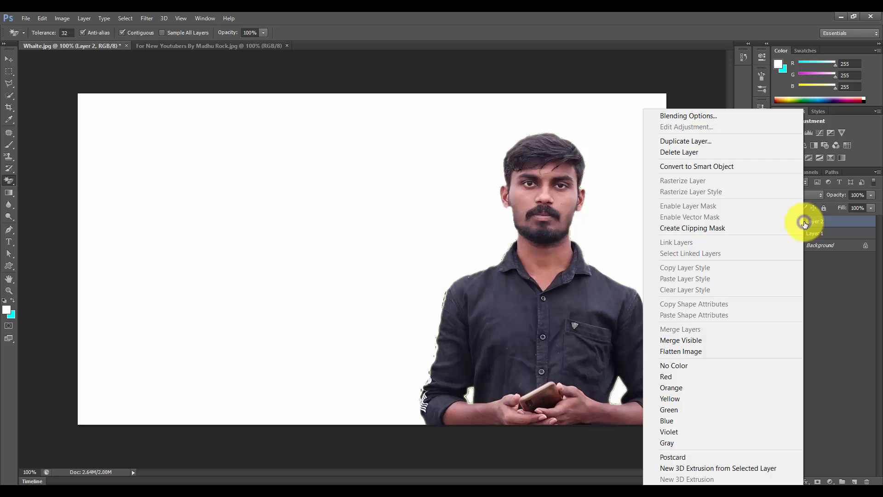
{"action": "left_click", "coordinate": [722, 117]}
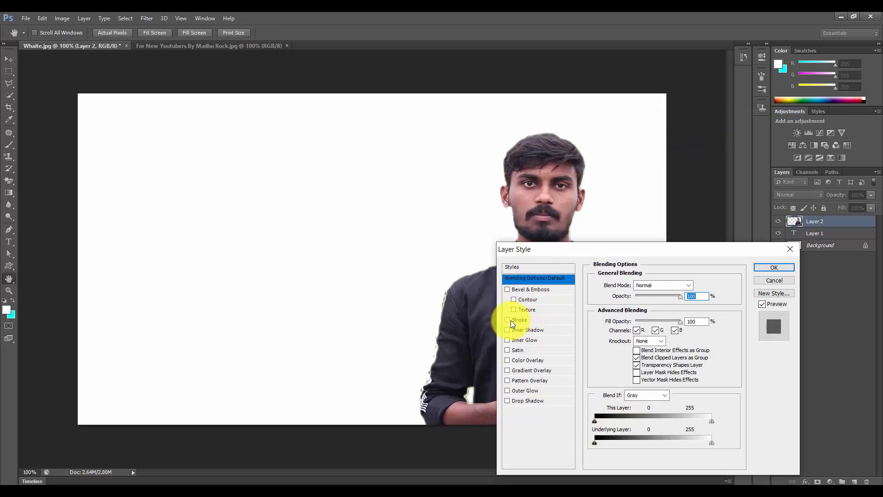
{"action": "left_click", "coordinate": [506, 320]}
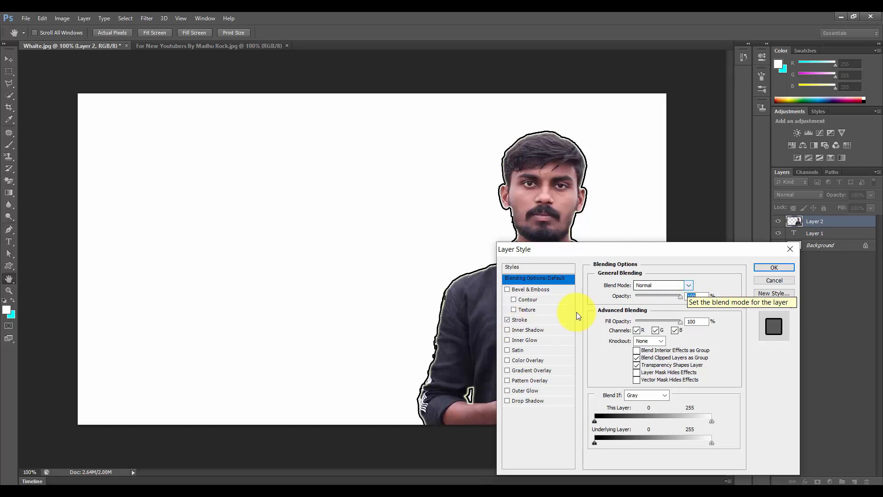
{"action": "left_click", "coordinate": [534, 321]}
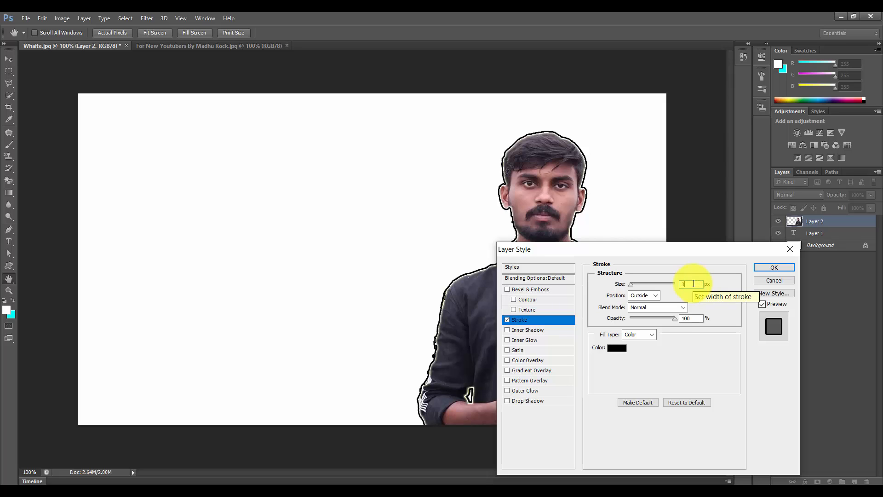
- Try thinner and thicker outlines around the man, then apply the black outside stroke at a size of 2 px
{"action": "scroll", "coordinate": [693, 284], "scroll_direction": "down", "scroll_amount": 1}
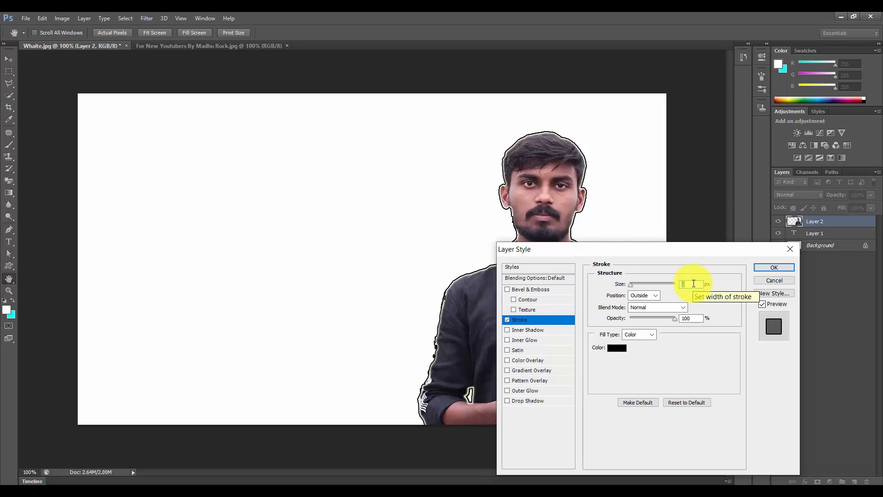
{"action": "scroll", "coordinate": [694, 283], "scroll_direction": "down", "scroll_amount": 1}
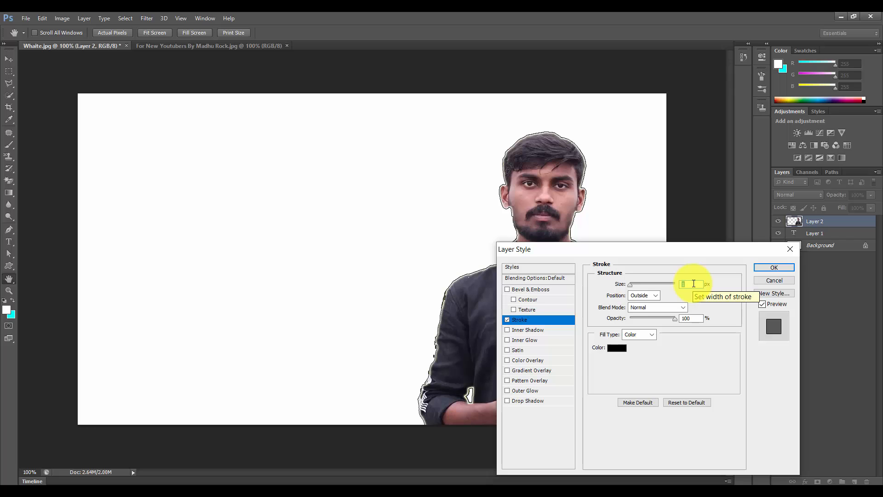
{"action": "scroll", "coordinate": [694, 284], "scroll_direction": "up", "scroll_amount": 16}
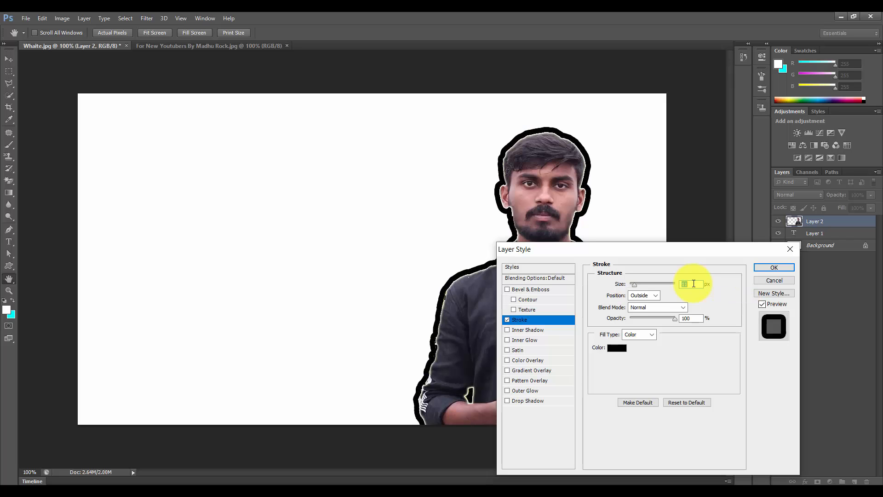
{"action": "scroll", "coordinate": [694, 284], "scroll_direction": "down", "scroll_amount": 15}
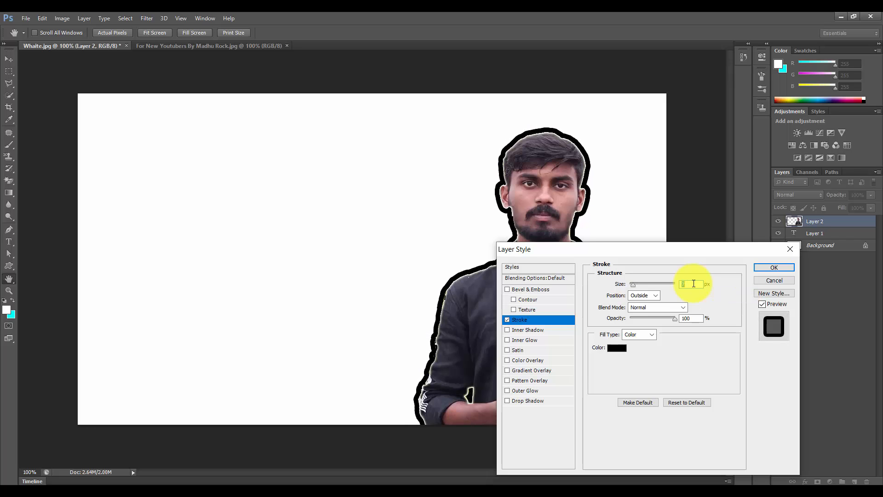
{"action": "scroll", "coordinate": [693, 284], "scroll_direction": "down", "scroll_amount": 2}
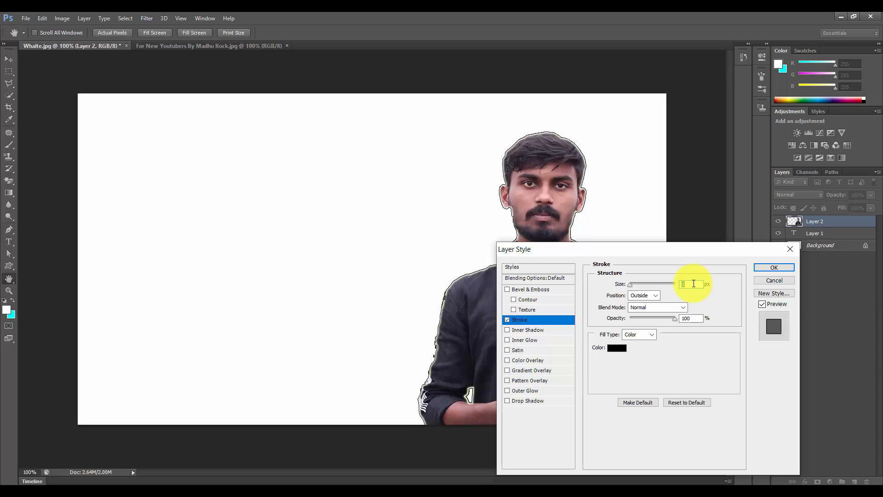
{"action": "scroll", "coordinate": [693, 284], "scroll_direction": "up", "scroll_amount": 1}
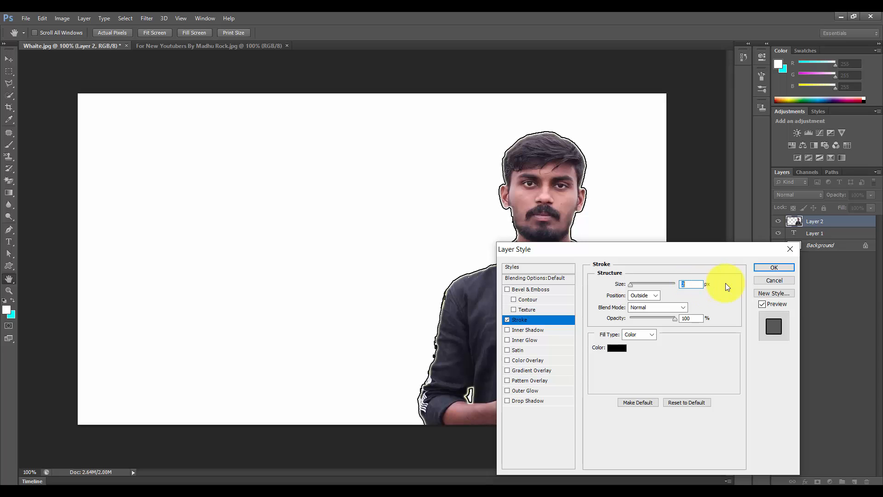
{"action": "left_click", "coordinate": [782, 267]}
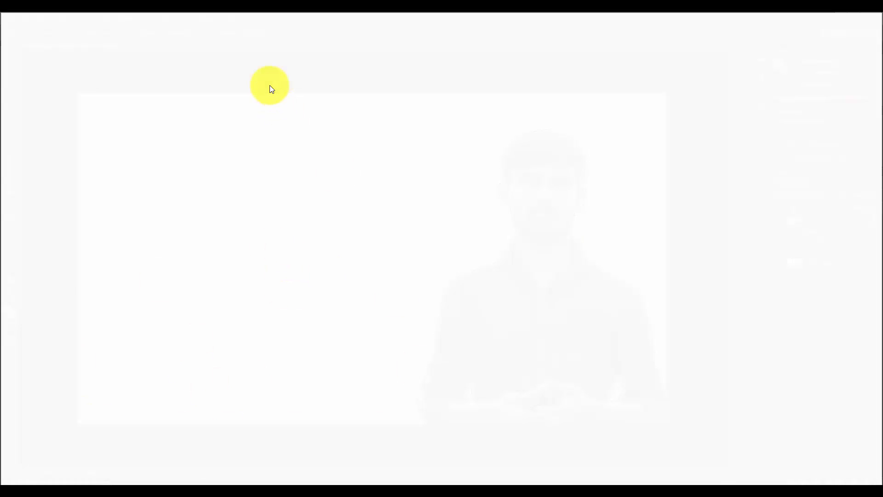
- In Firefox, search Google for "yellow background" and preview the 1920x1080 Yellow Solid Color Background image
{"action": "left_click", "coordinate": [251, 43]}
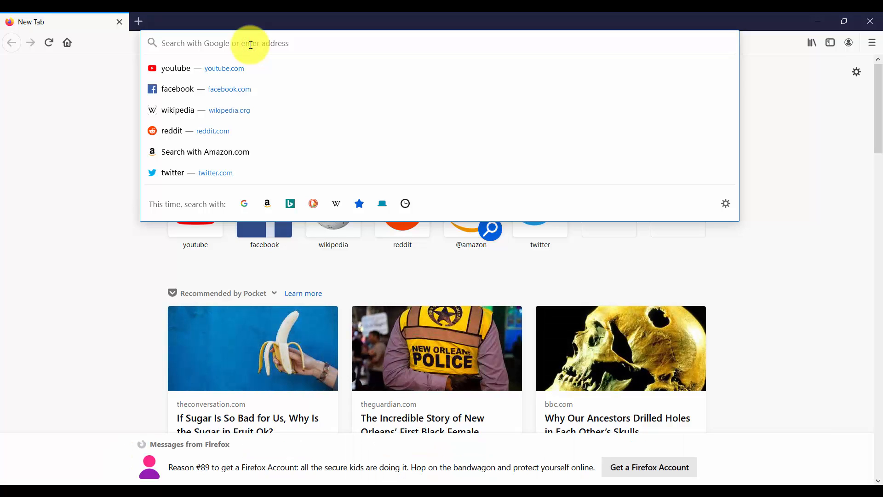
{"action": "type", "text": "yello"}
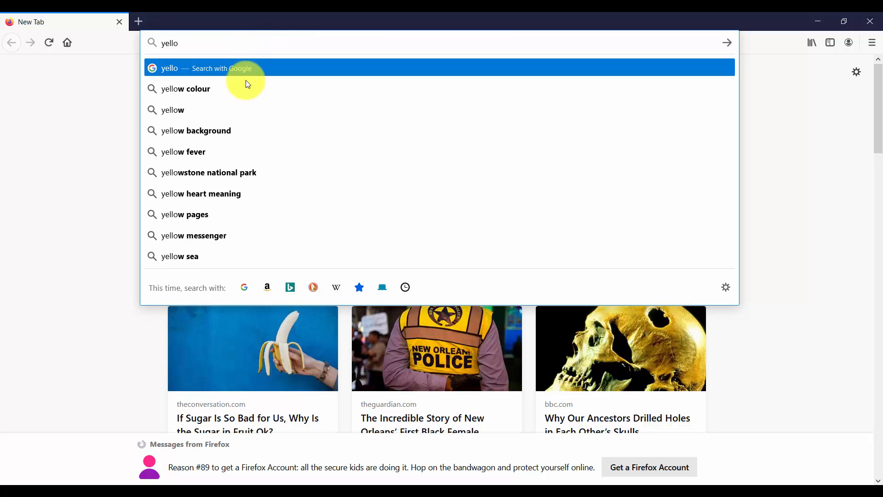
{"action": "left_click", "coordinate": [223, 131]}
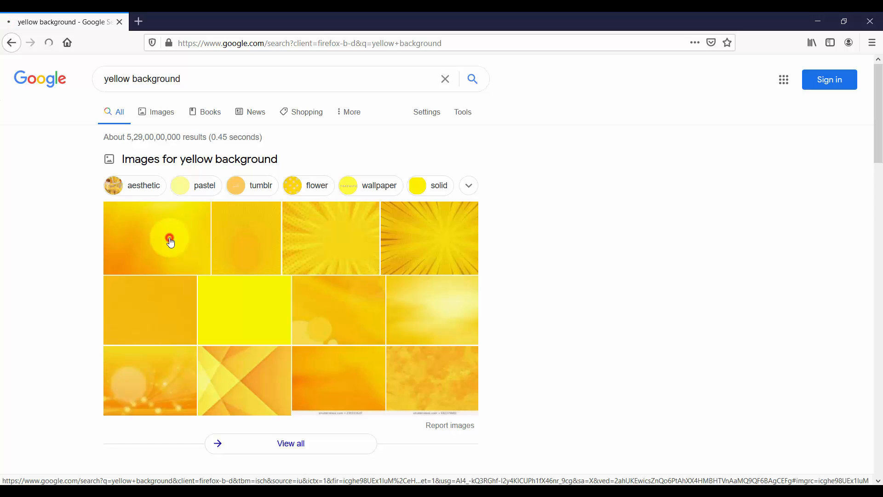
{"action": "left_click", "coordinate": [170, 240]}
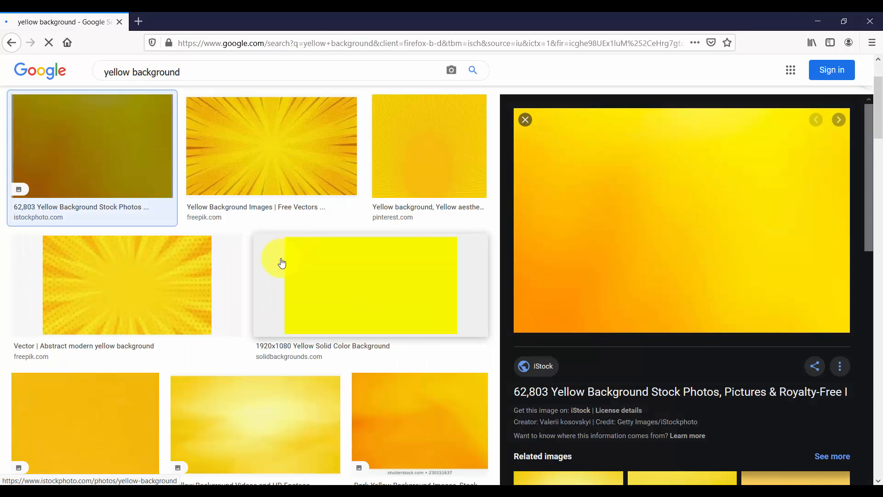
{"action": "left_click", "coordinate": [411, 281]}
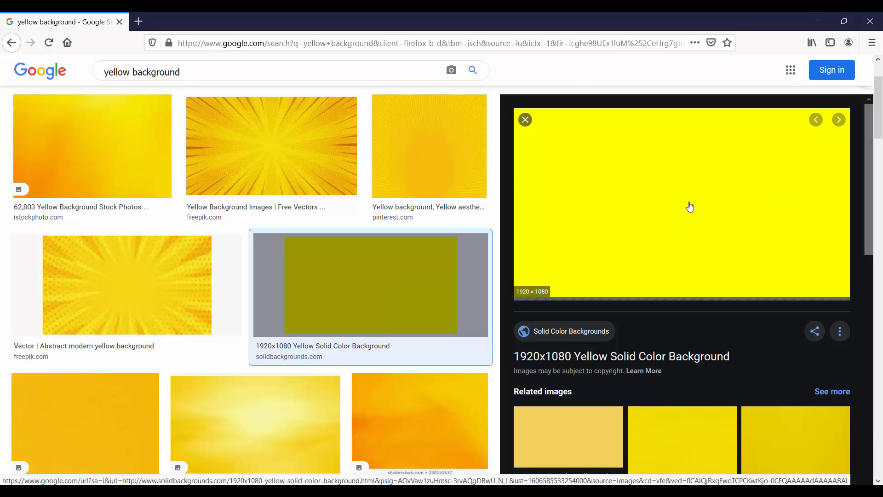
- Save the solid yellow image to the Desktop as the JPEG 1920x1080-yellow-solid-color-background and close the browser
{"action": "right_click", "coordinate": [664, 199]}
{"action": "right_click", "coordinate": [631, 225]}
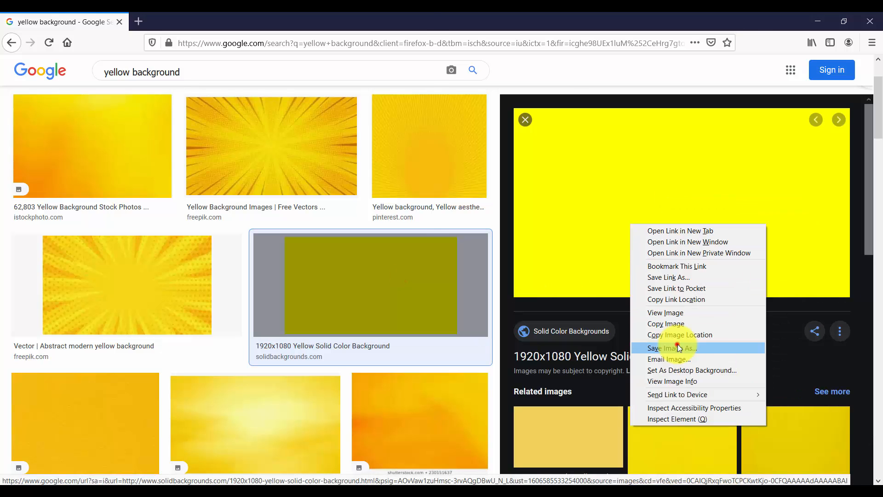
{"action": "left_click", "coordinate": [678, 347]}
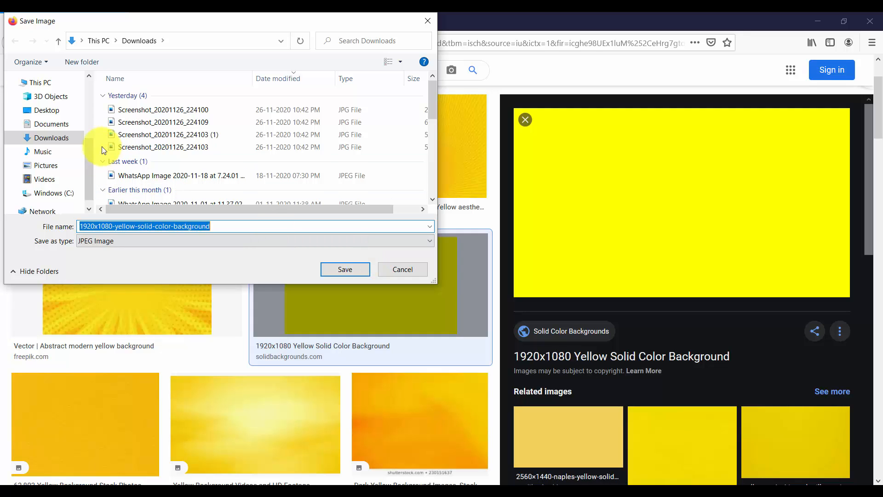
{"action": "left_click", "coordinate": [62, 112]}
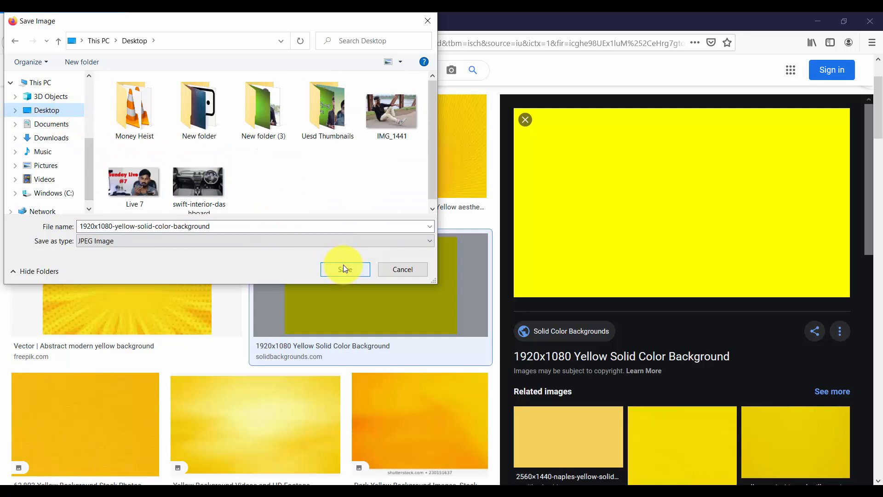
{"action": "left_click", "coordinate": [343, 266]}
{"action": "left_click", "coordinate": [875, 22]}
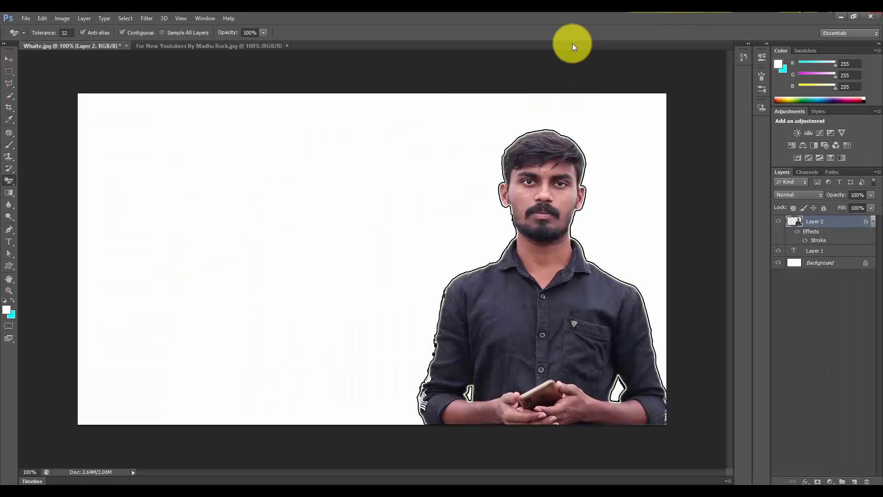
- Open the 1920x1080-yellow-solid-color-background image from the Desktop in Photoshop
{"action": "key", "text": "ctrl+o"}
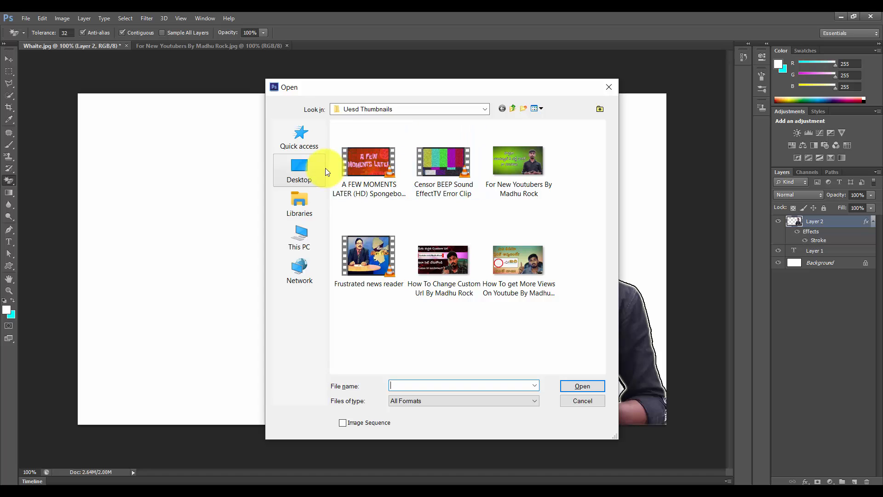
{"action": "left_click", "coordinate": [314, 170]}
{"action": "scroll", "coordinate": [471, 252], "scroll_direction": "down", "scroll_amount": 1}
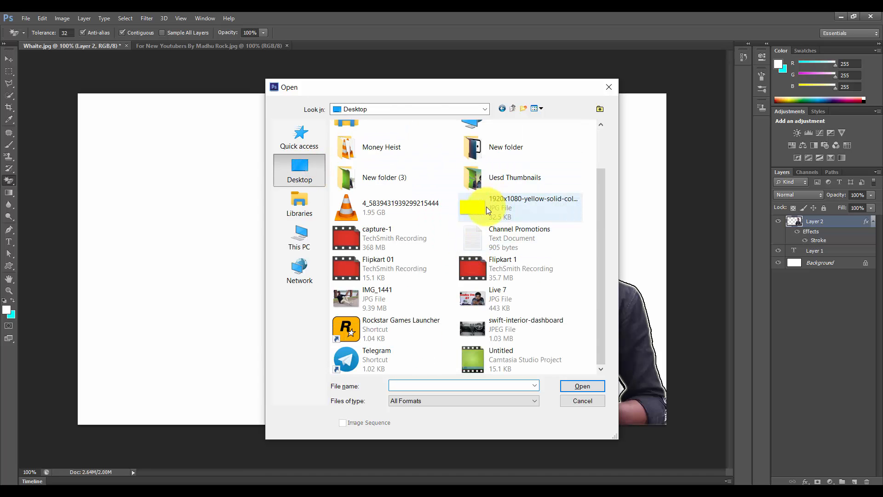
{"action": "left_click", "coordinate": [487, 208]}
{"action": "left_click", "coordinate": [581, 385]}
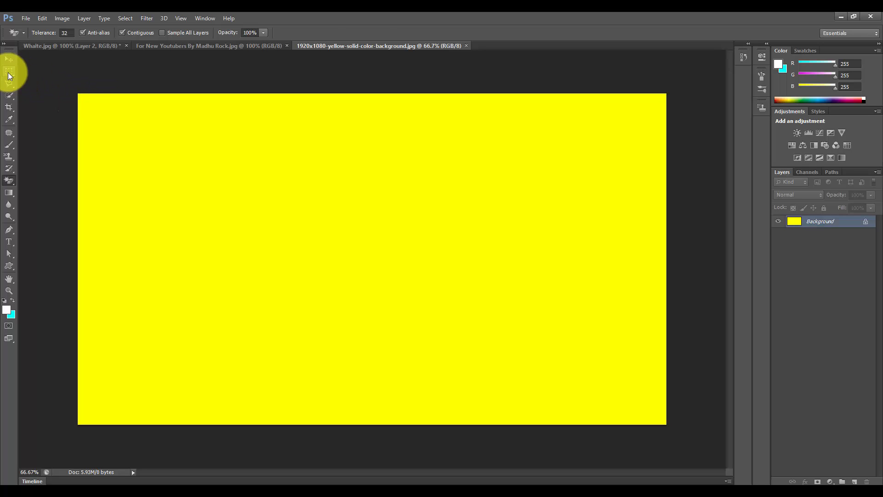
- Select the entire yellow image with the Rectangular Marquee tool
{"action": "left_click", "coordinate": [9, 72]}
{"action": "left_click", "coordinate": [72, 82]}
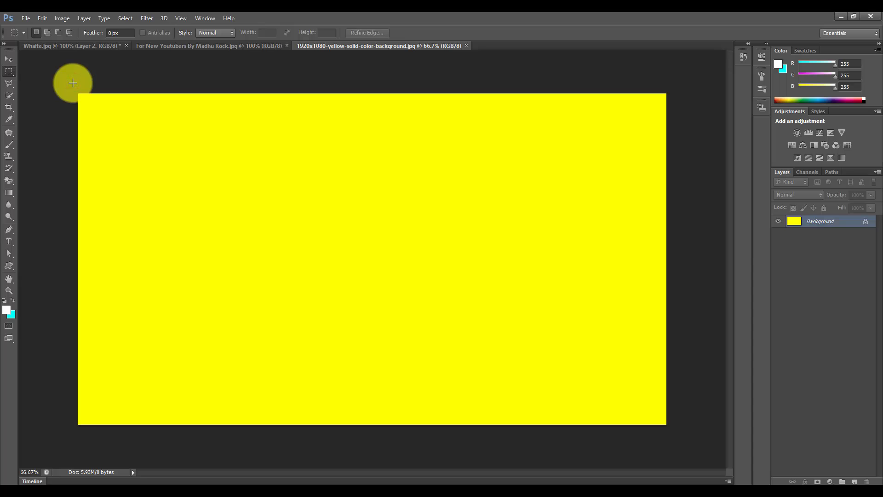
{"action": "left_click_drag", "start_coordinate": [72, 83], "coordinate": [713, 450]}
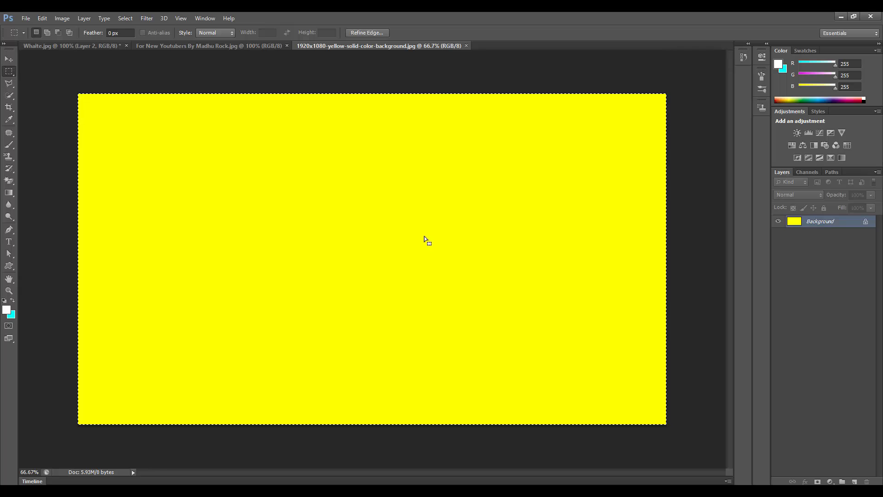
- Move a copy of the yellow selection into Whaite.jpg so it covers the canvas, and place Layer 2 above it
{"action": "left_click", "coordinate": [457, 257], "text": "ctrl"}
{"action": "left_click_drag", "start_coordinate": [459, 259], "coordinate": [108, 44]}
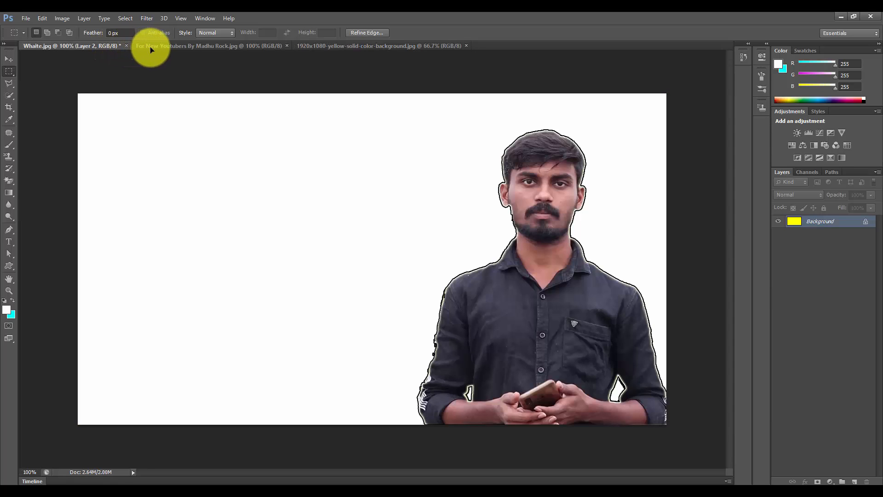
{"action": "left_click_drag", "start_coordinate": [150, 46], "coordinate": [153, 46]}
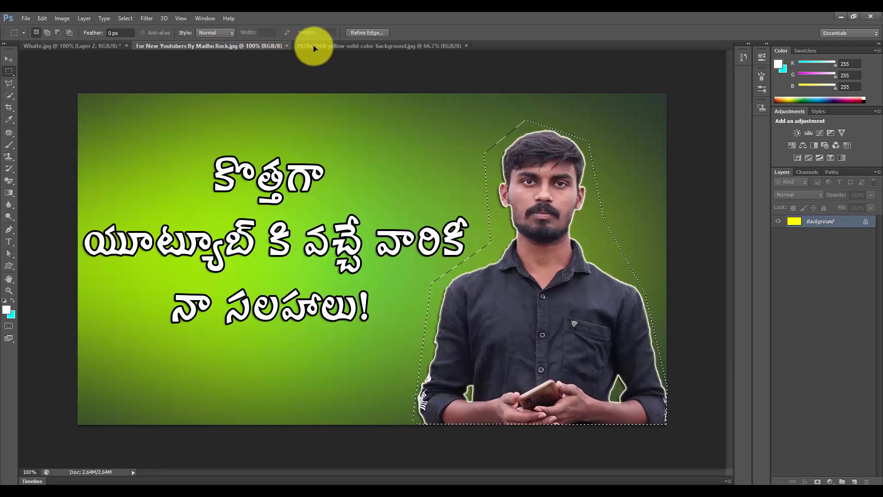
{"action": "left_click", "coordinate": [325, 46]}
{"action": "left_click", "coordinate": [224, 46]}
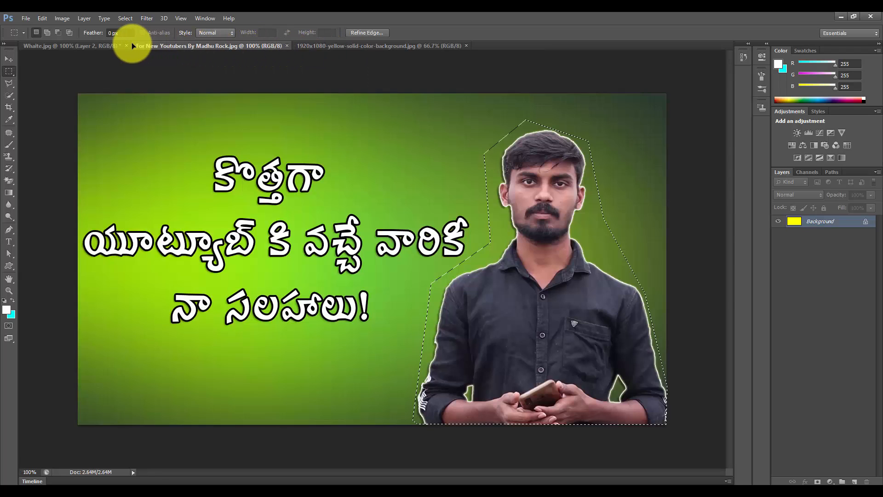
{"action": "left_click", "coordinate": [104, 46]}
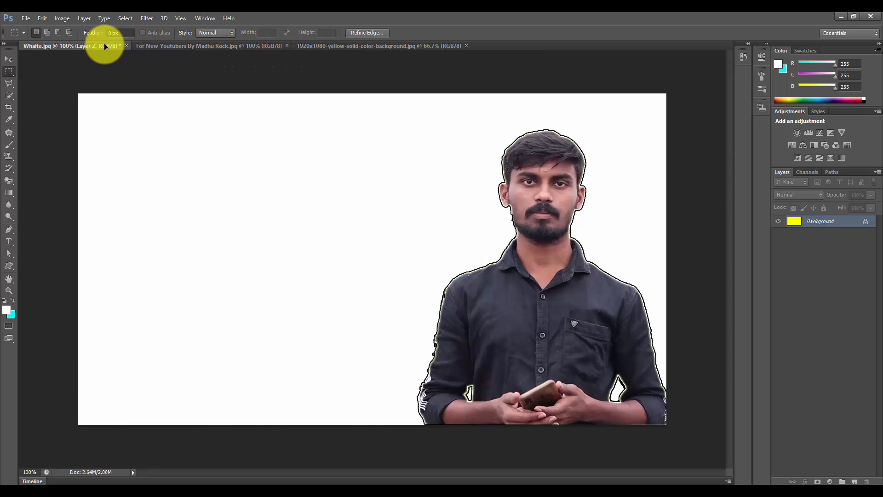
{"action": "left_click_drag", "start_coordinate": [104, 46], "coordinate": [367, 303]}
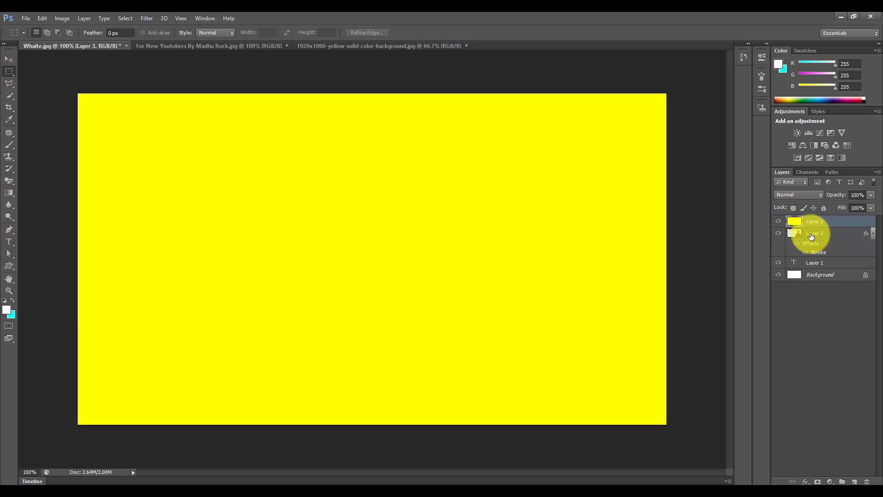
{"action": "left_click_drag", "start_coordinate": [811, 237], "coordinate": [811, 223]}
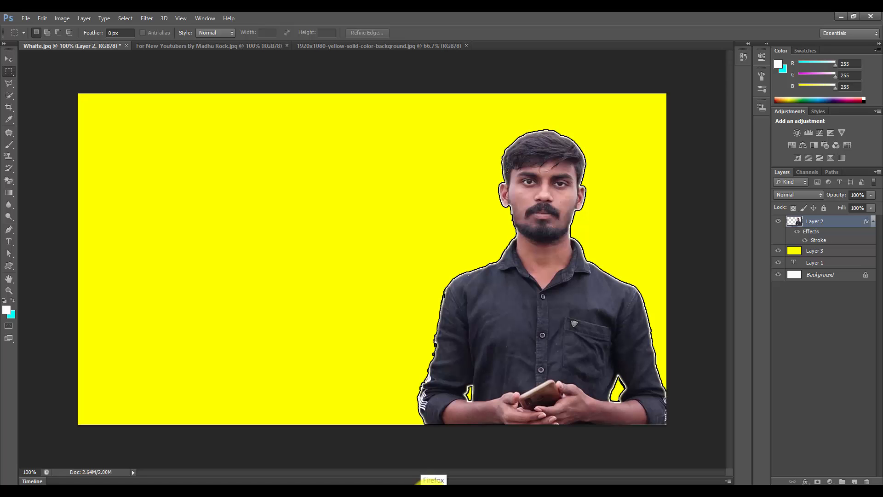
- Switch to Firefox and search Google for google input tools telugu
{"action": "left_click", "coordinate": [418, 482]}
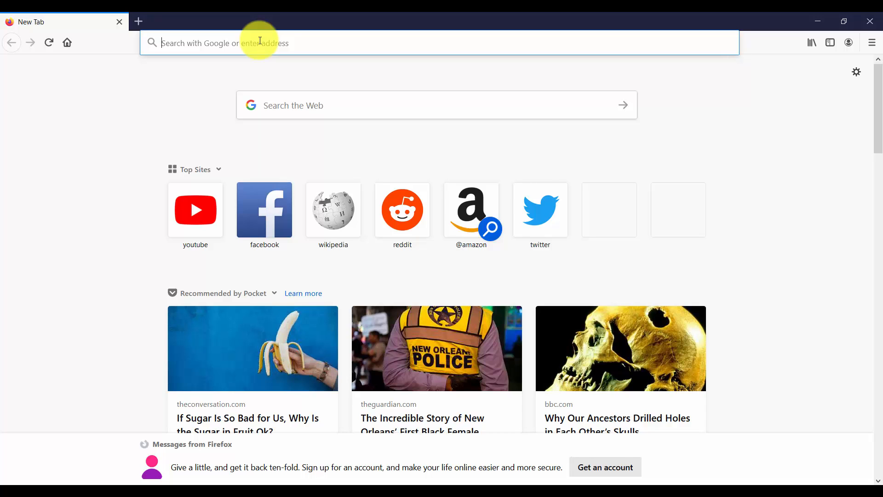
{"action": "type", "text": "google"}
{"action": "key", "text": "Delete"}
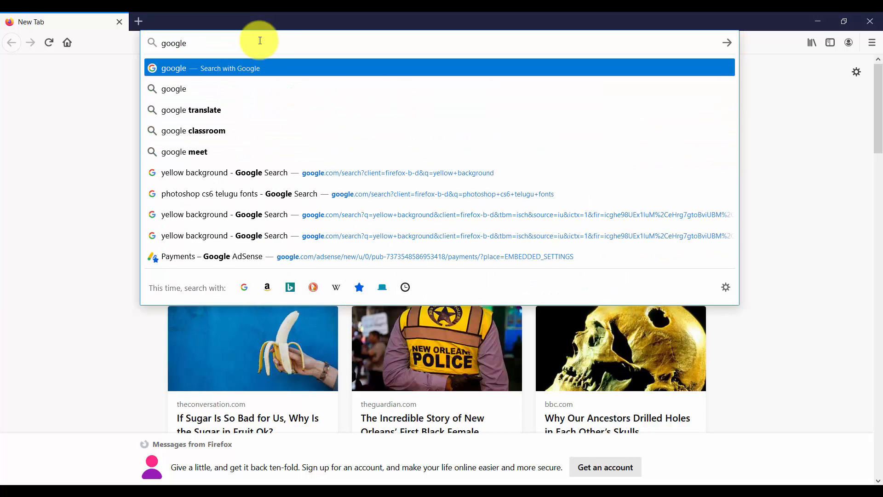
{"action": "type", "text": "in"}
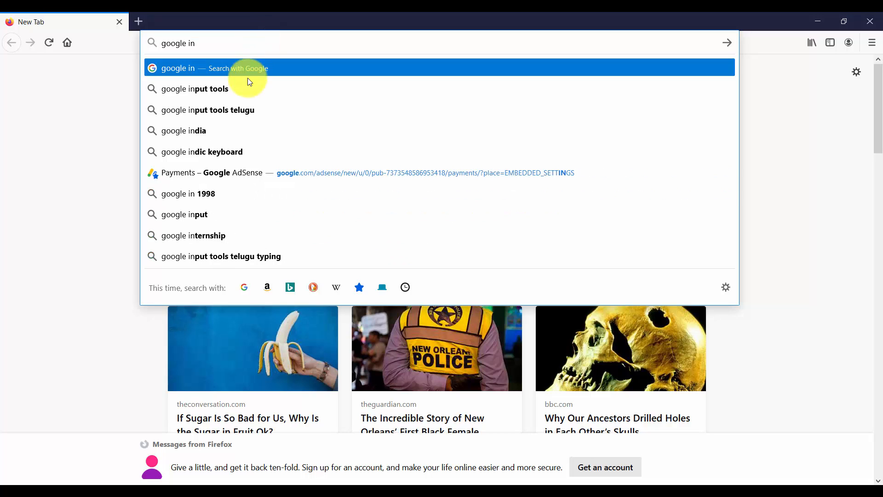
{"action": "left_click", "coordinate": [199, 113]}
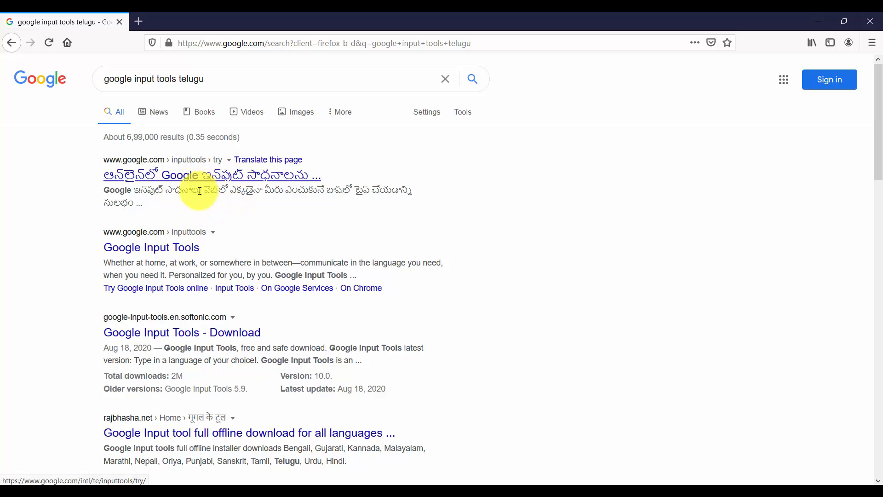
- Open the Google Input Tools site from the results and go to its online try-out page
{"action": "left_click", "coordinate": [177, 244]}
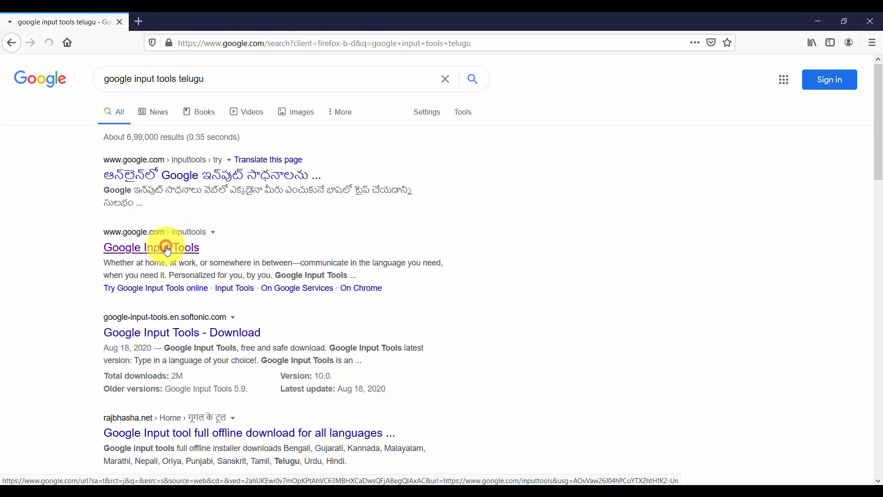
{"action": "scroll", "coordinate": [236, 264], "scroll_direction": "down", "scroll_amount": 2}
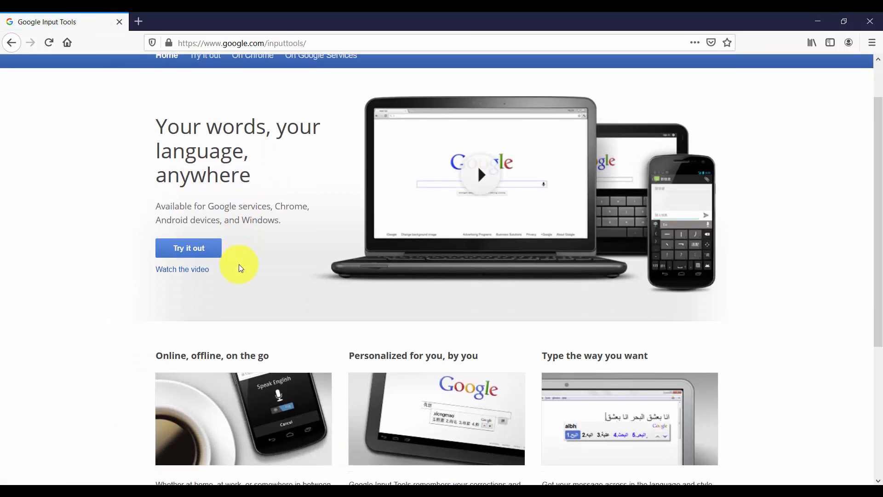
{"action": "scroll", "coordinate": [216, 263], "scroll_direction": "up", "scroll_amount": 2}
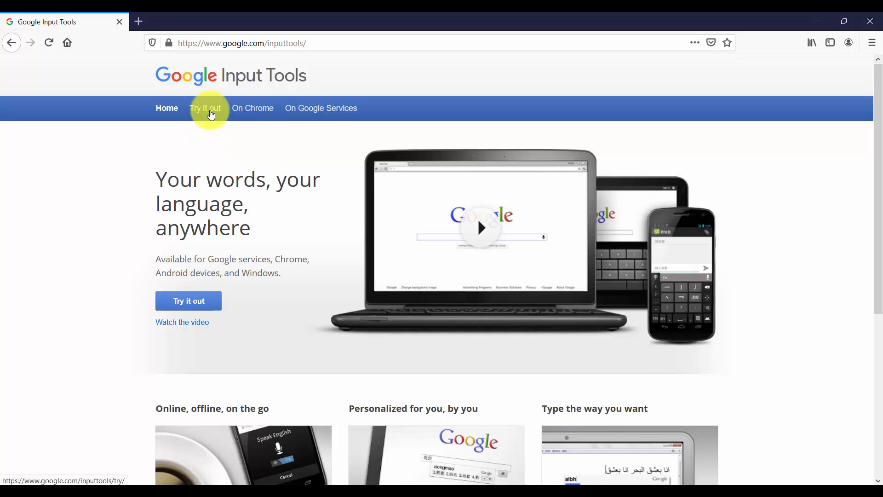
{"action": "left_click", "coordinate": [206, 110]}
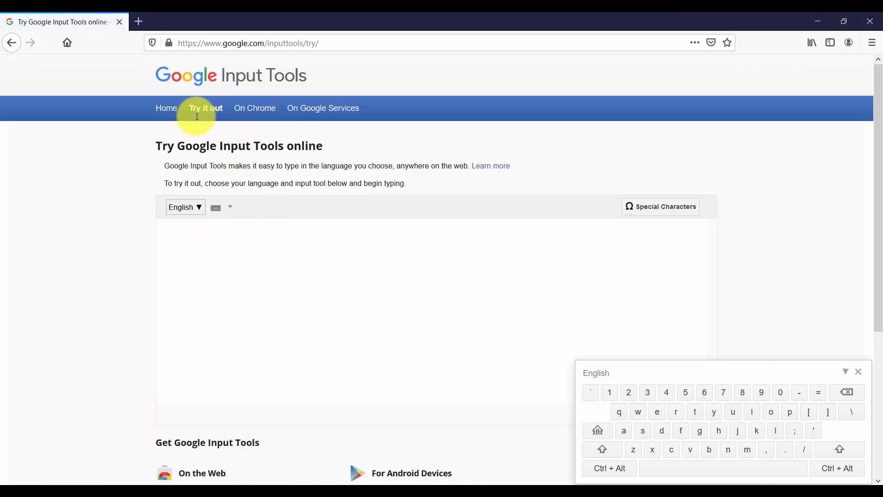
- Set the input language to Telugu and enter the word నేను by transliterating "nen"
{"action": "left_click", "coordinate": [185, 212]}
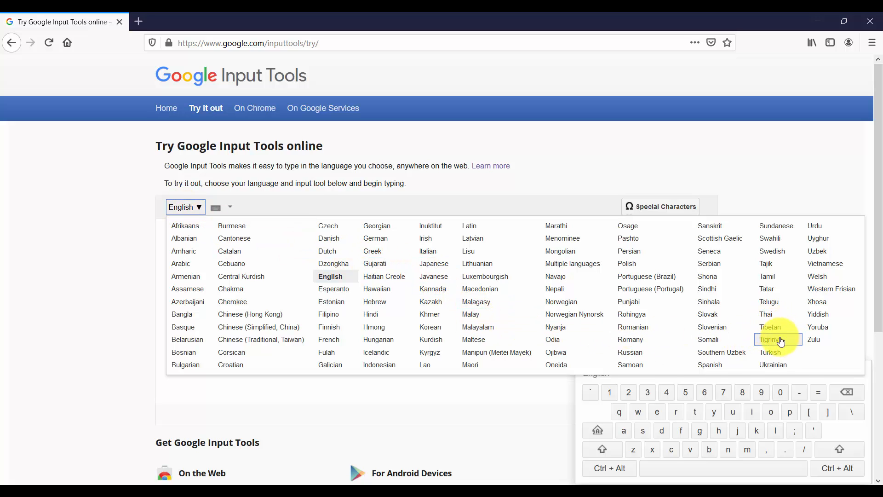
{"action": "left_click", "coordinate": [767, 302]}
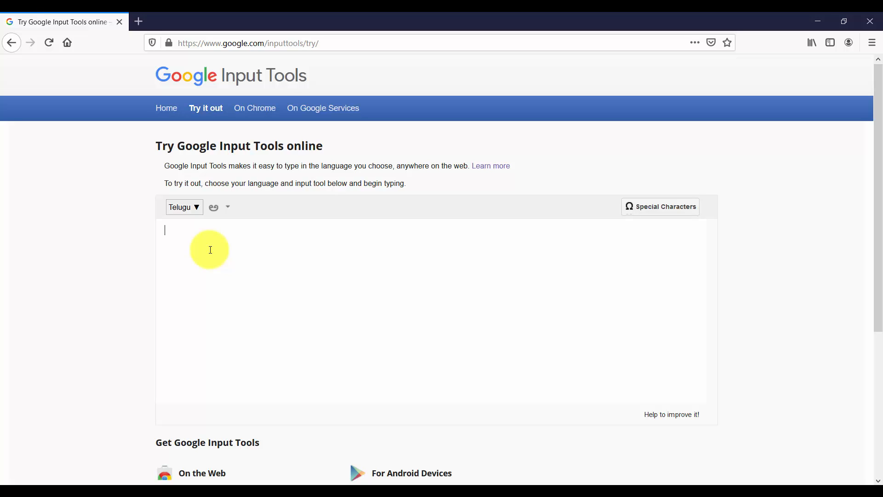
{"action": "type", "text": "nen"}
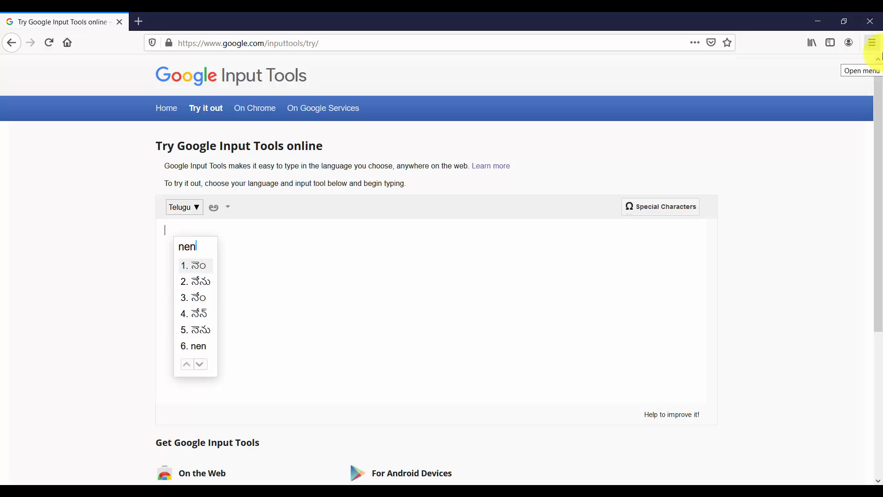
{"action": "type", "text": "2"}
{"action": "type", "text": "thum"}
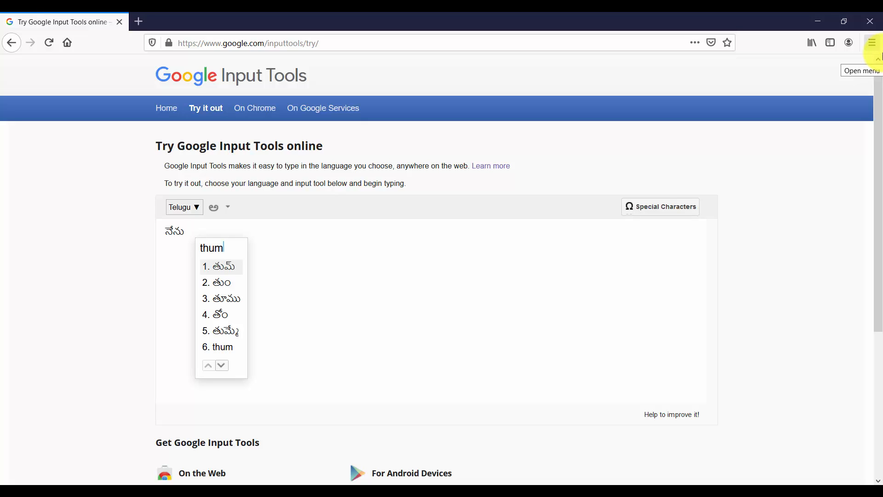
{"action": "key", "text": "BackSpace"}
{"action": "key", "text": "BackSpace"}
{"action": "key", "text": "BackSpace"}
{"action": "key", "text": "BackSpace"}
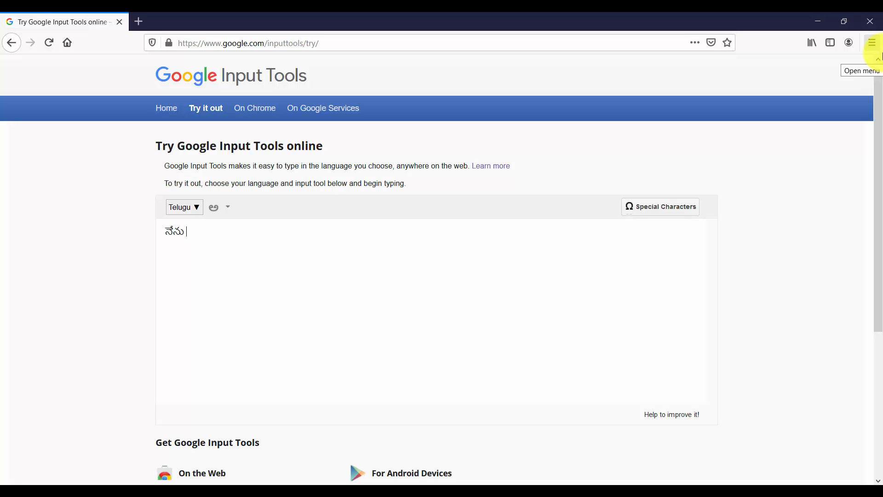
- Complete the sentence after నేను with ఇలానే చేస్తాను! by transliterating "ilane" and "chesthanu"
{"action": "type", "text": "ilane"}
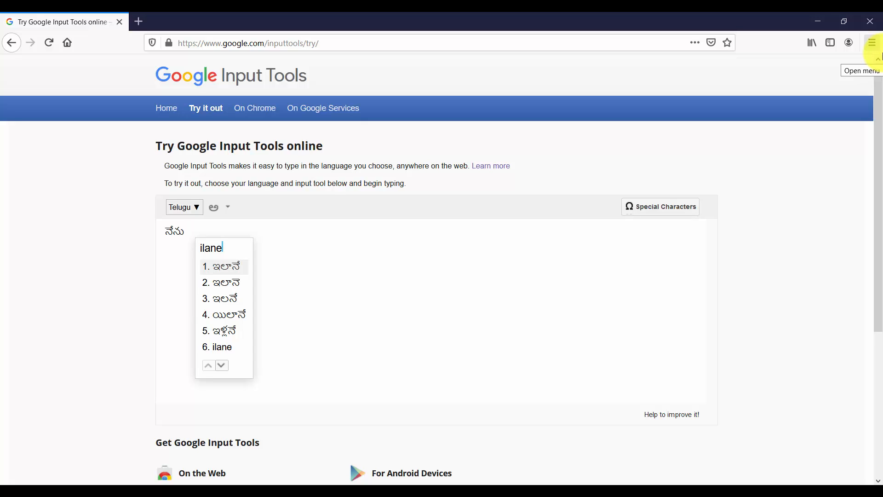
{"action": "key", "text": "space"}
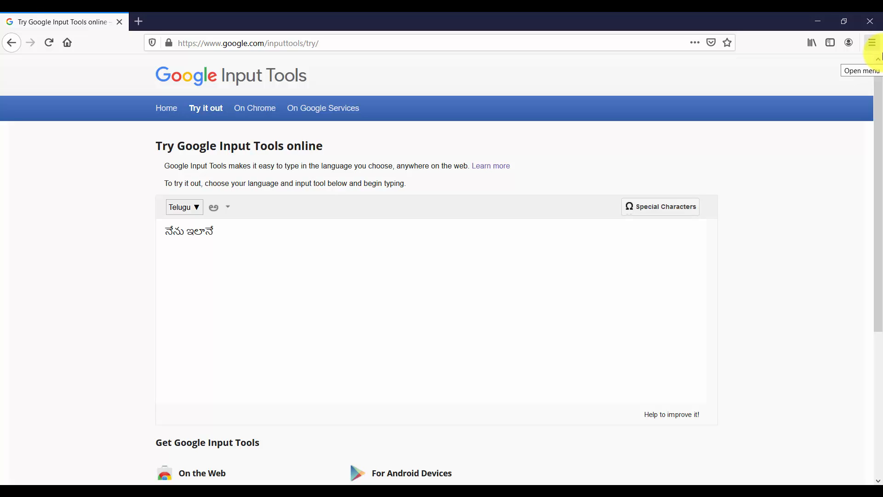
{"action": "type", "text": "ches"}
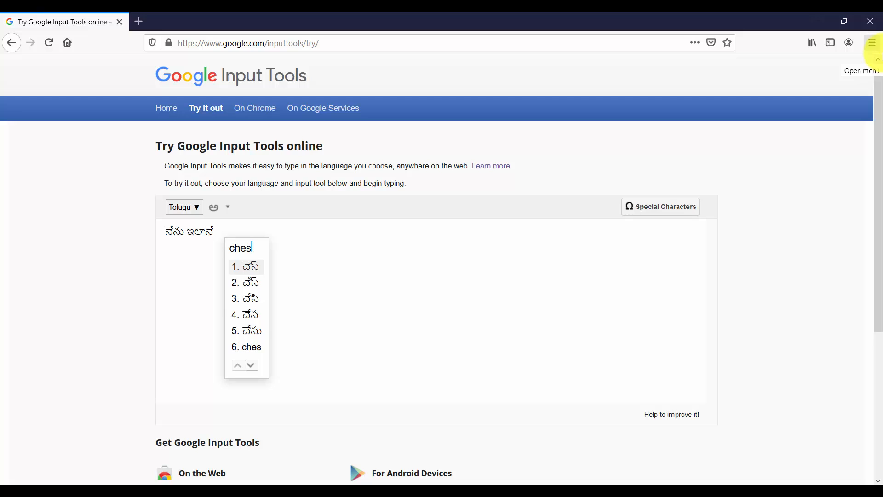
{"action": "type", "text": "thanu"}
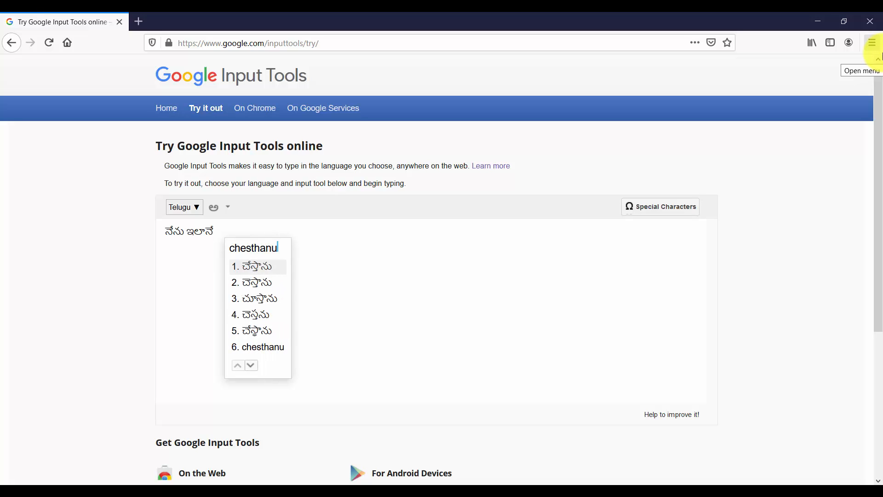
{"action": "key", "text": "space"}
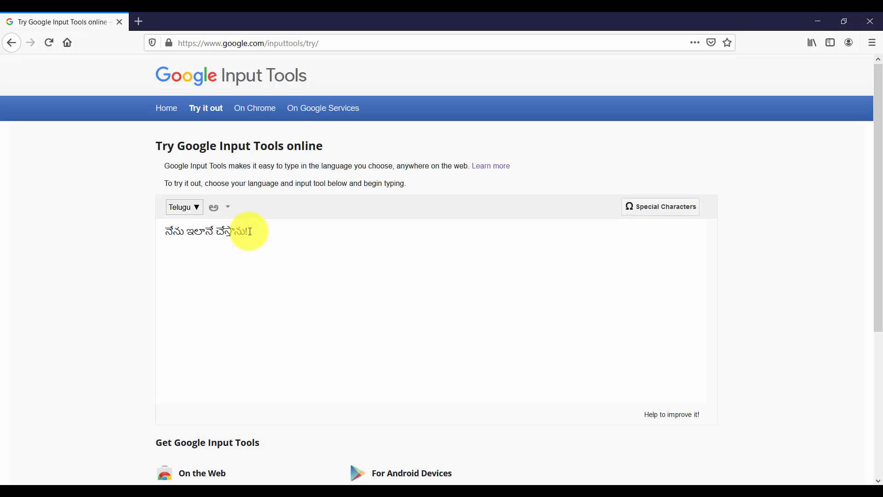
- Copy the whole Telugu sentence నేను ఇలానే చేస్తాను! and minimize the browser to return to Photoshop
{"action": "left_click_drag", "start_coordinate": [250, 232], "coordinate": [157, 213]}
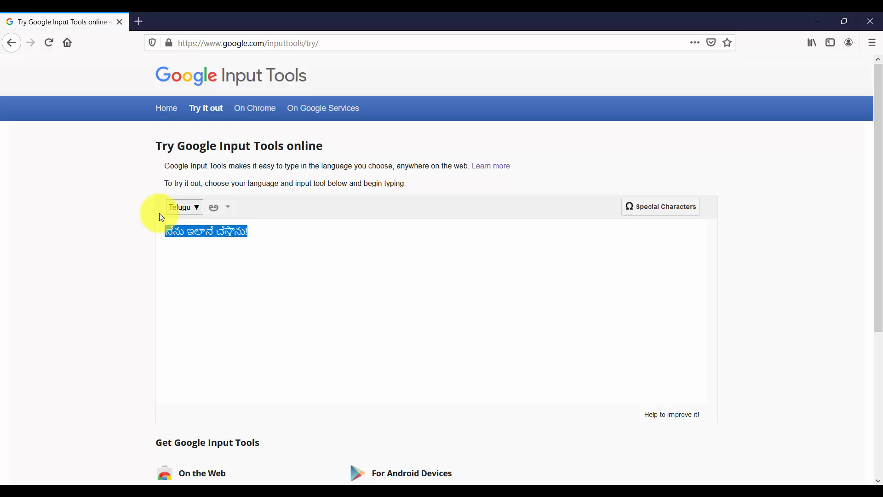
{"action": "right_click", "coordinate": [179, 232]}
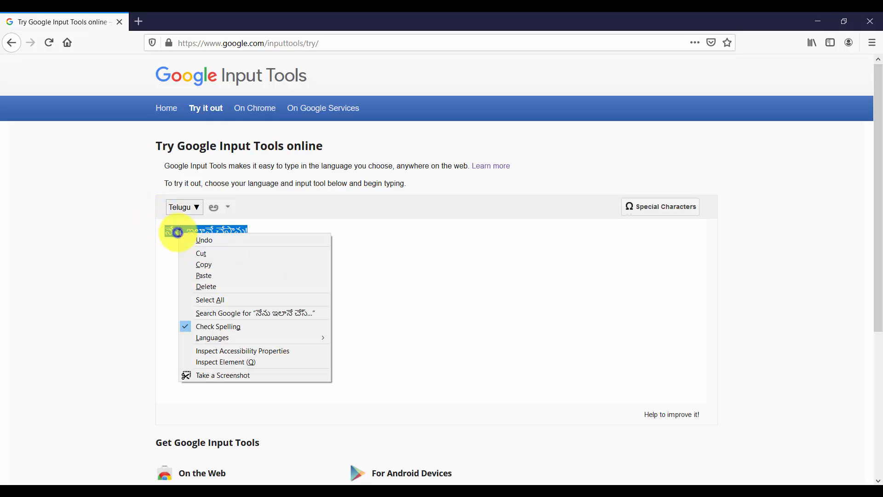
{"action": "left_click", "coordinate": [215, 264]}
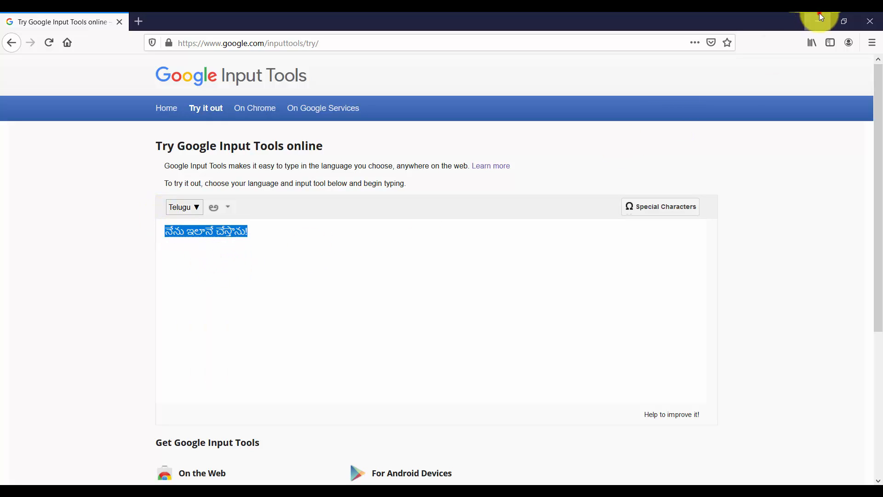
{"action": "left_click", "coordinate": [818, 14]}
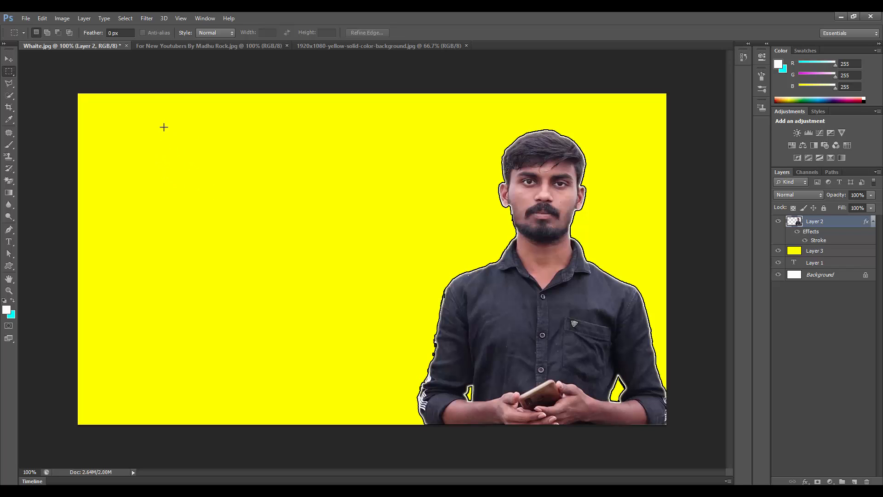
- Paste the copied Telugu sentence as a new text layer near the upper-left corner of the yellow canvas
{"action": "key", "text": "t"}
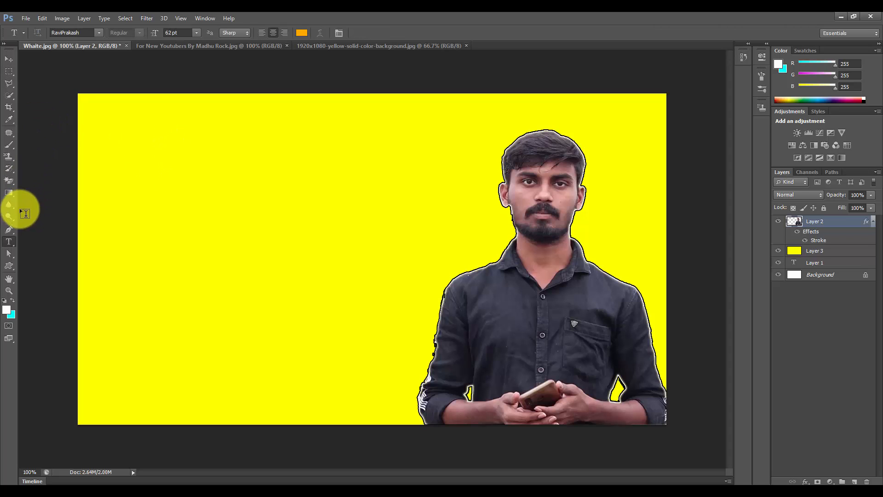
{"action": "left_click", "coordinate": [147, 131]}
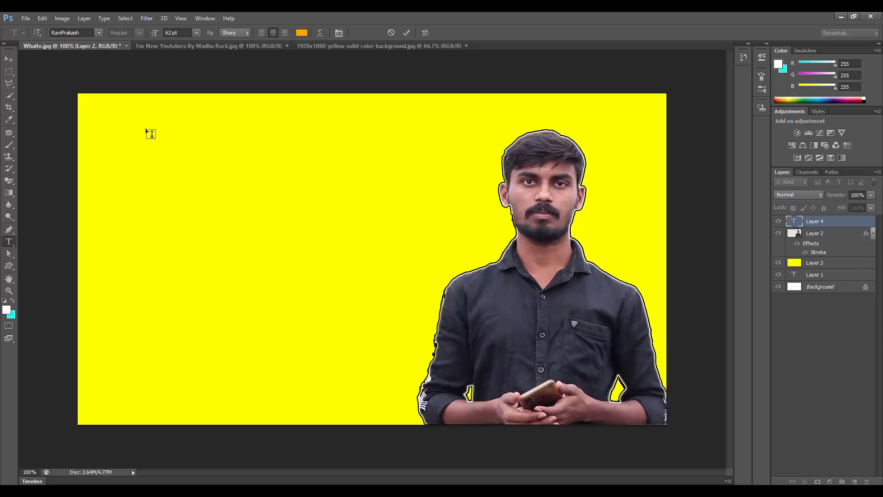
{"action": "right_click", "coordinate": [147, 130]}
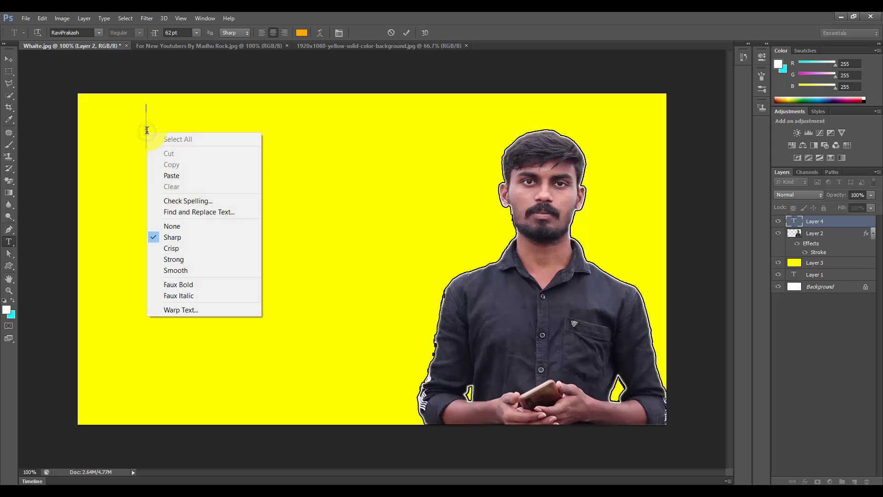
{"action": "left_click", "coordinate": [174, 178]}
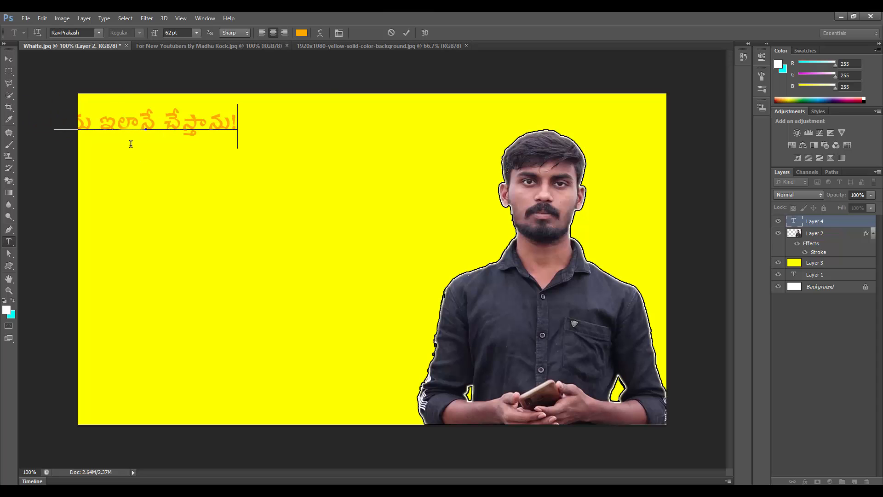
{"action": "left_click", "coordinate": [407, 32]}
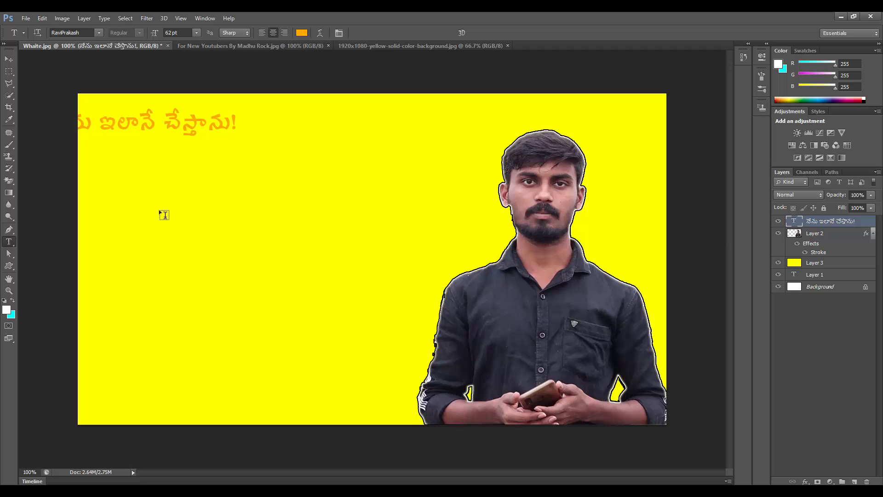
- Move the Telugu text right and slightly down so it lies fully inside the canvas beside the man
{"action": "left_click", "coordinate": [529, 263]}
{"action": "left_click_drag", "start_coordinate": [175, 124], "coordinate": [247, 128]}
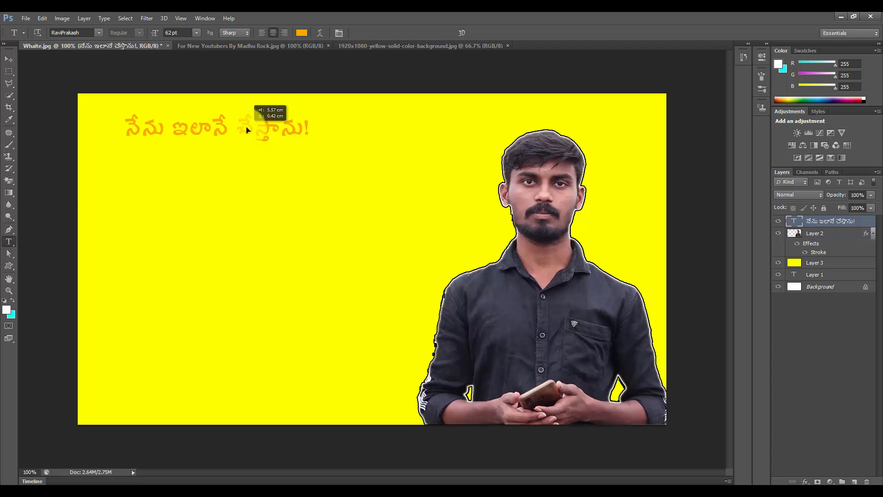
{"action": "left_click_drag", "start_coordinate": [246, 126], "coordinate": [258, 142]}
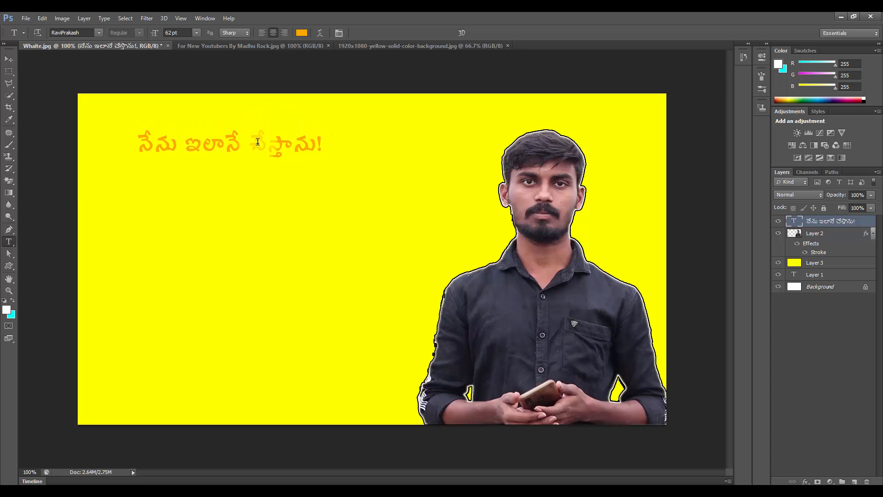
- Break the Telugu text after నేను and insert Thumbnails on its own line above ఇలానే చేస్తాను!
{"action": "left_click", "coordinate": [187, 144]}
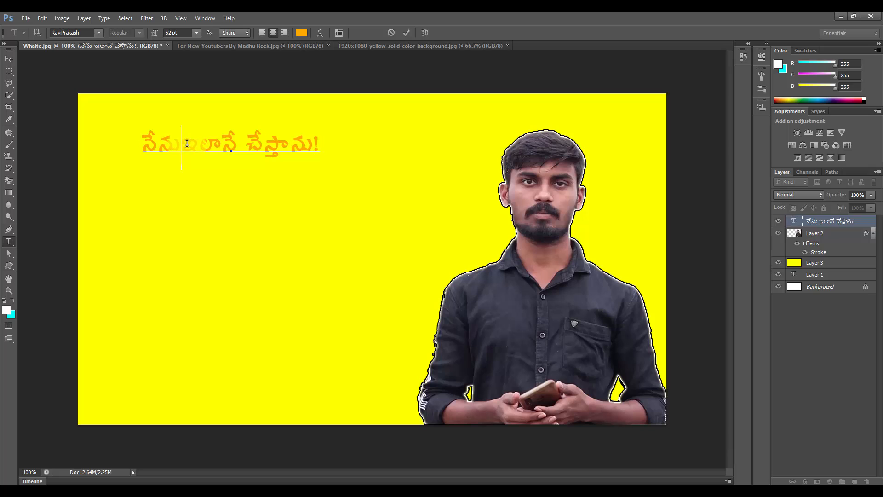
{"action": "key", "text": "Return"}
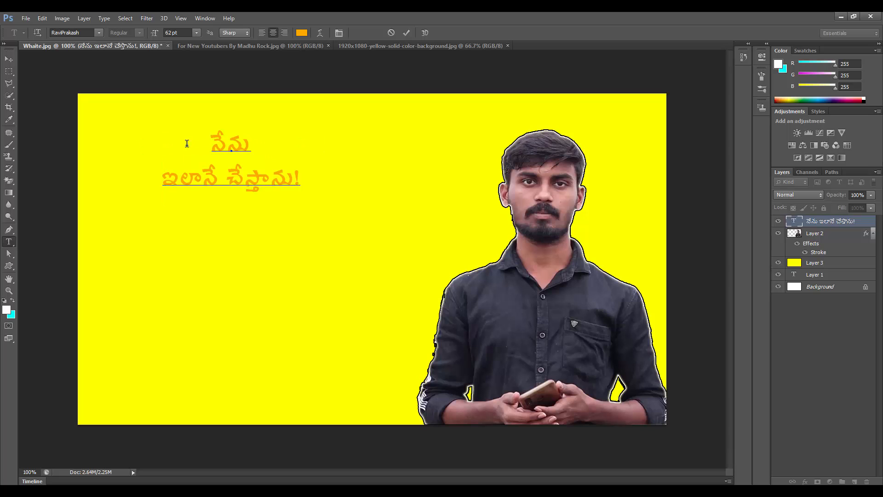
{"action": "type", "text": "Thu"}
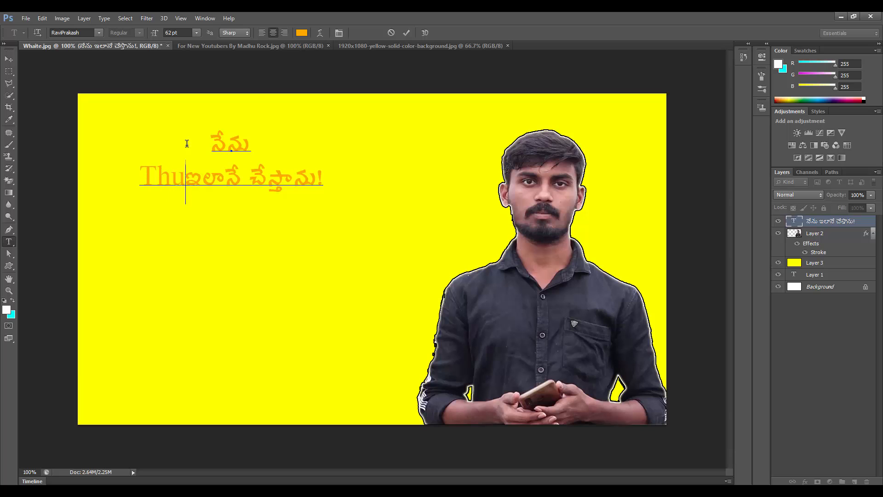
{"action": "type", "text": "mbnails"}
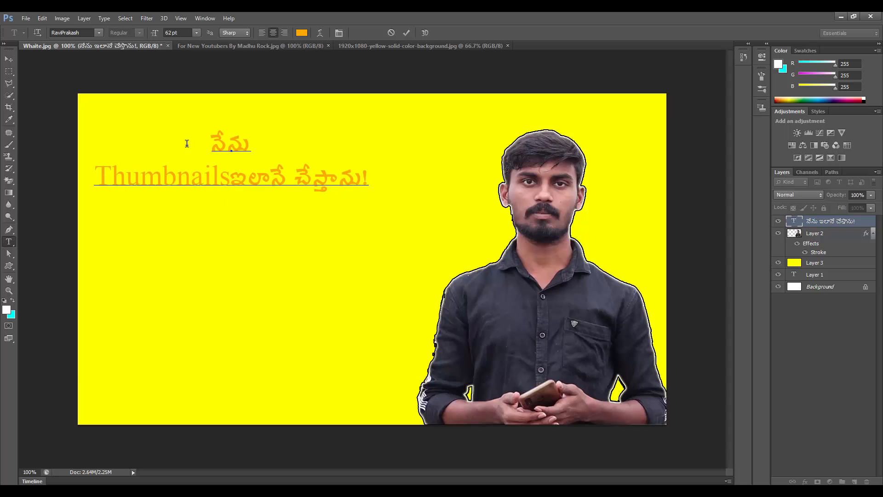
{"action": "key", "text": "Return"}
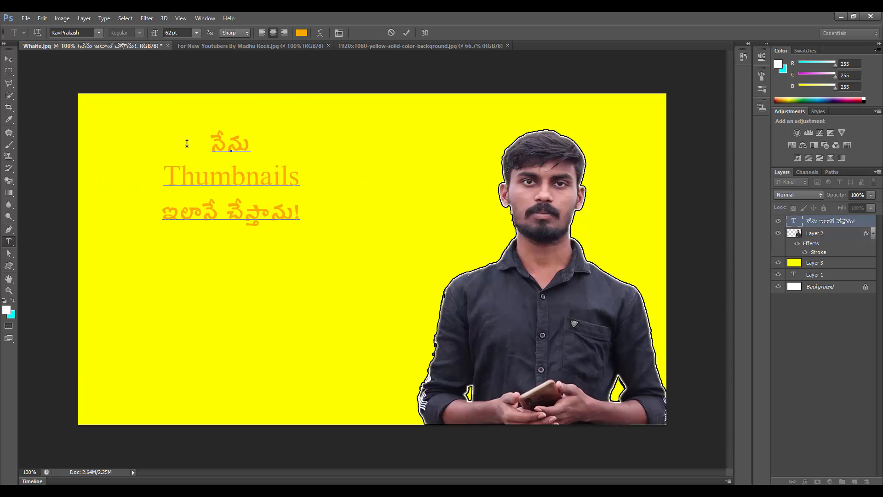
{"action": "left_click", "coordinate": [407, 32]}
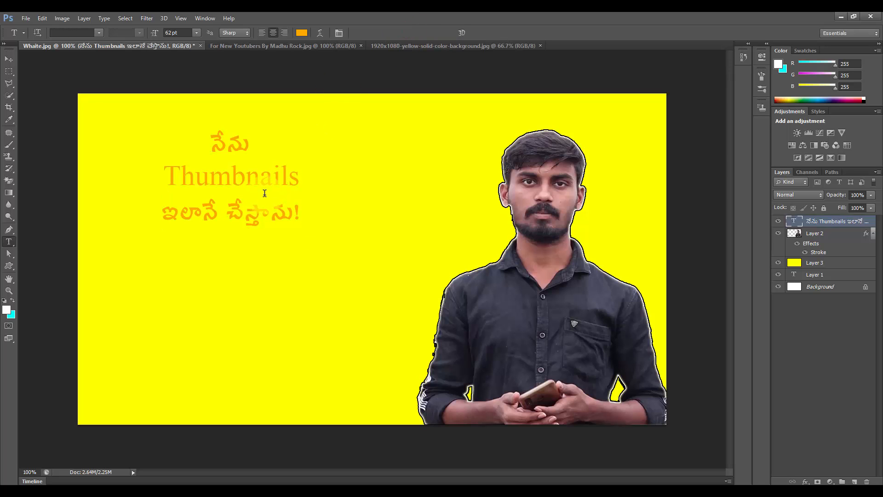
- Select all three lines of the text and open their text color for editing, moving the color picker beside the lettering
{"action": "left_click_drag", "start_coordinate": [280, 207], "coordinate": [210, 138]}
{"action": "key", "text": "ctrl+a"}
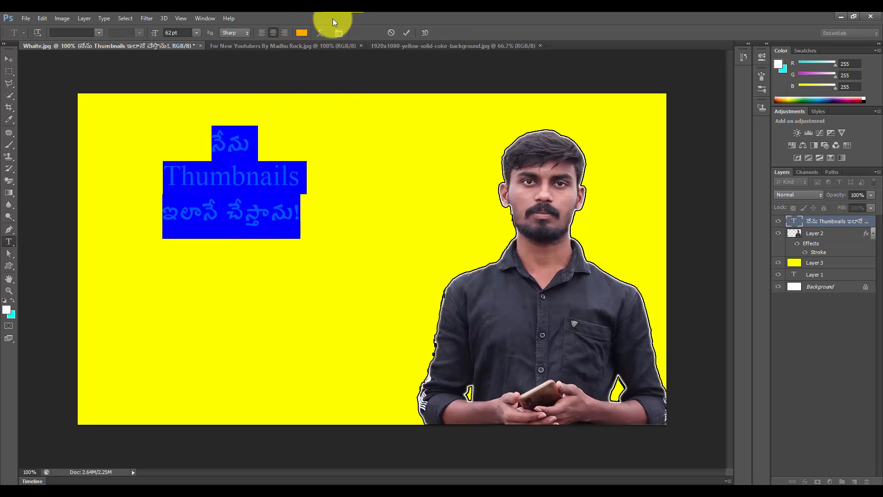
{"action": "left_click", "coordinate": [302, 33]}
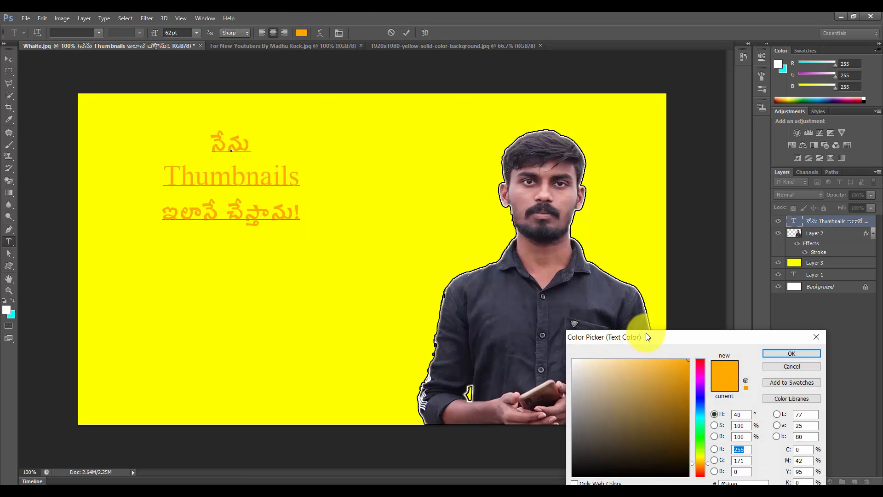
{"action": "left_click_drag", "start_coordinate": [646, 336], "coordinate": [485, 118]}
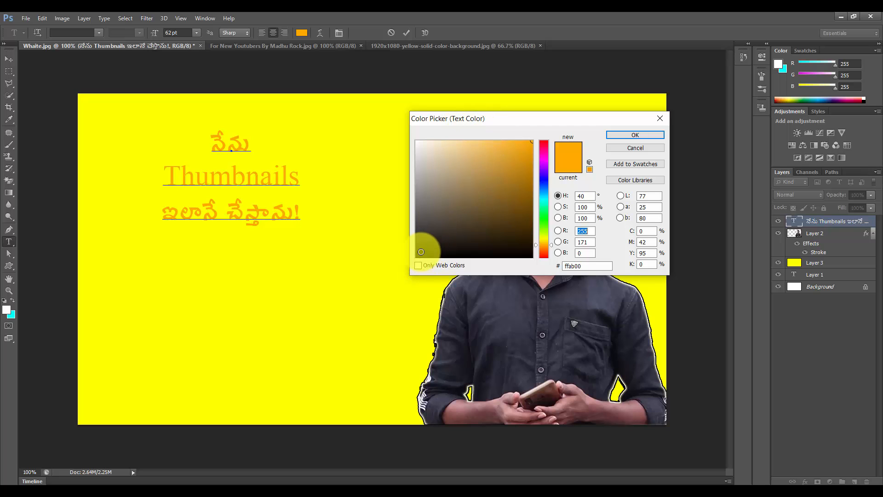
- Try red, blue, magenta, yellow and green hues as the color of the selected text
{"action": "left_click", "coordinate": [525, 143]}
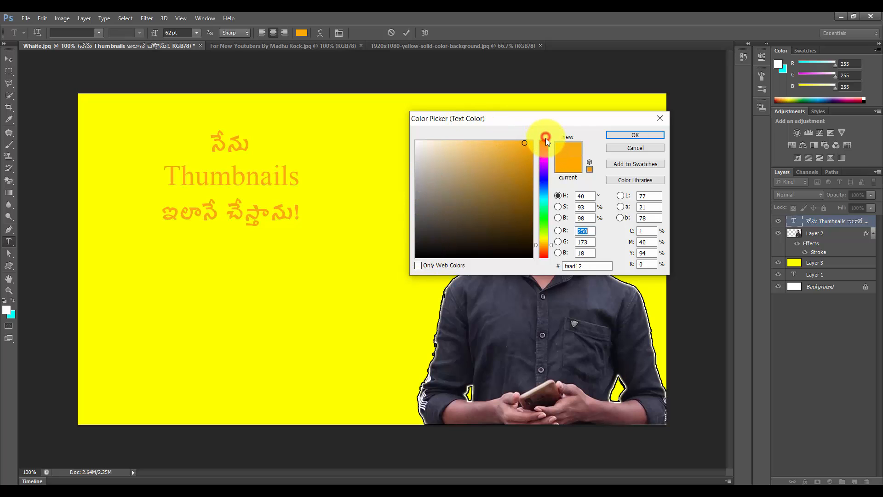
{"action": "left_click", "coordinate": [545, 138]}
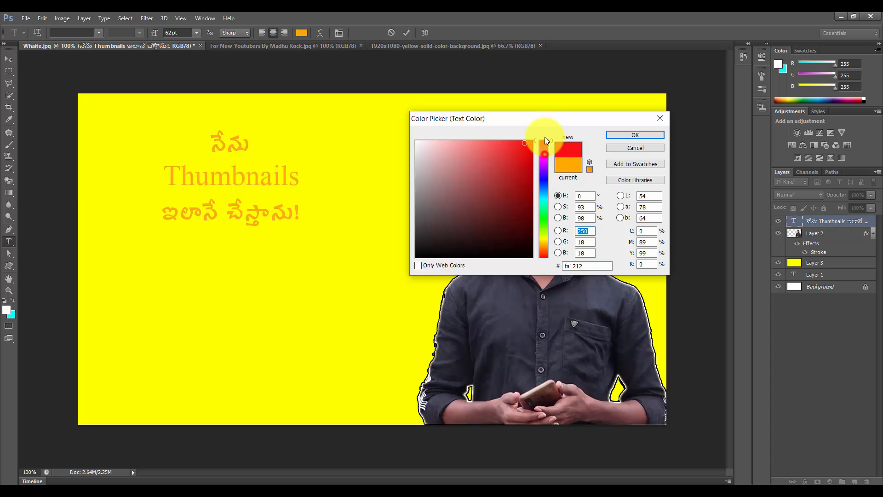
{"action": "left_click", "coordinate": [542, 200]}
{"action": "left_click", "coordinate": [542, 178]}
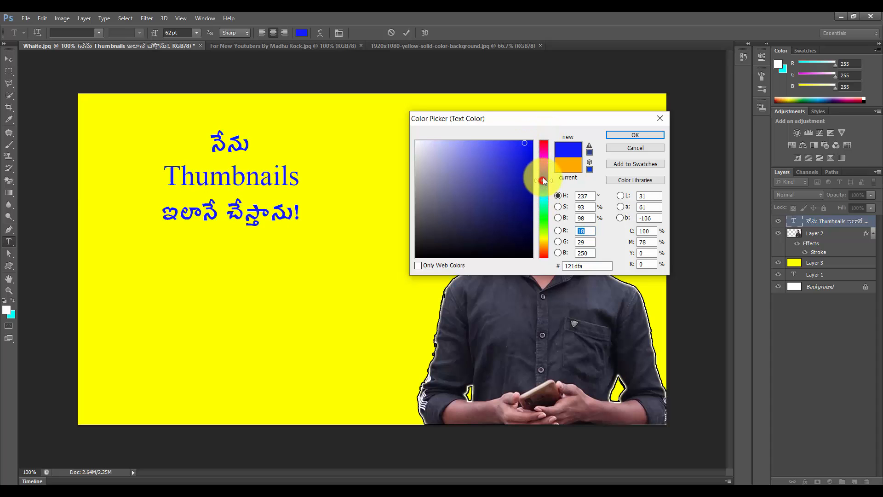
{"action": "left_click", "coordinate": [546, 156]}
{"action": "left_click", "coordinate": [542, 242]}
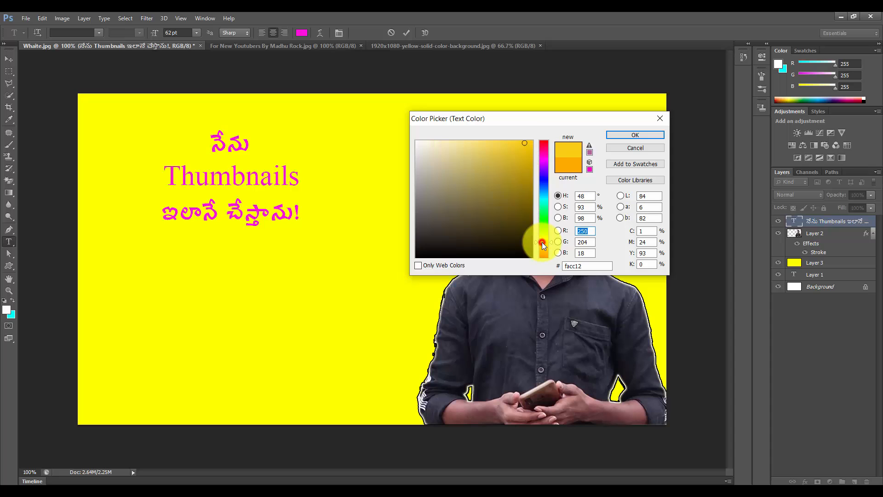
{"action": "left_click", "coordinate": [545, 228]}
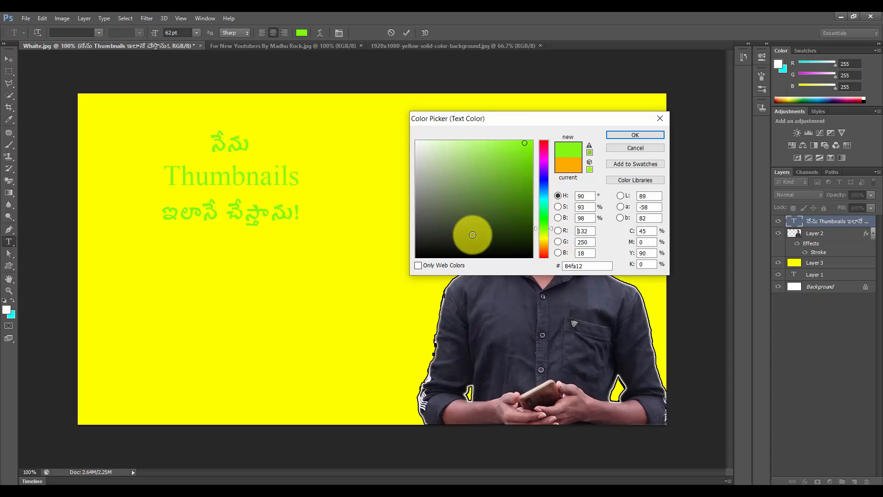
- Set the text color to black (000000) and commit the text edit
{"action": "left_click_drag", "start_coordinate": [474, 236], "coordinate": [536, 261]}
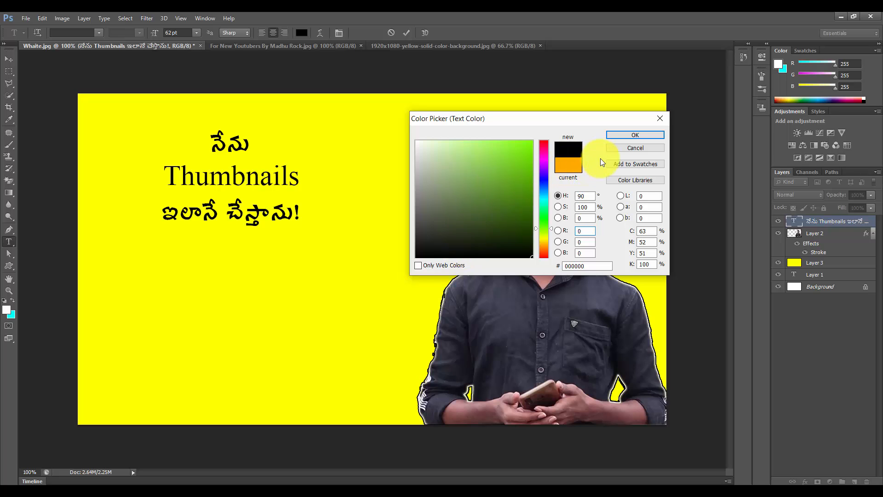
{"action": "left_click", "coordinate": [632, 135]}
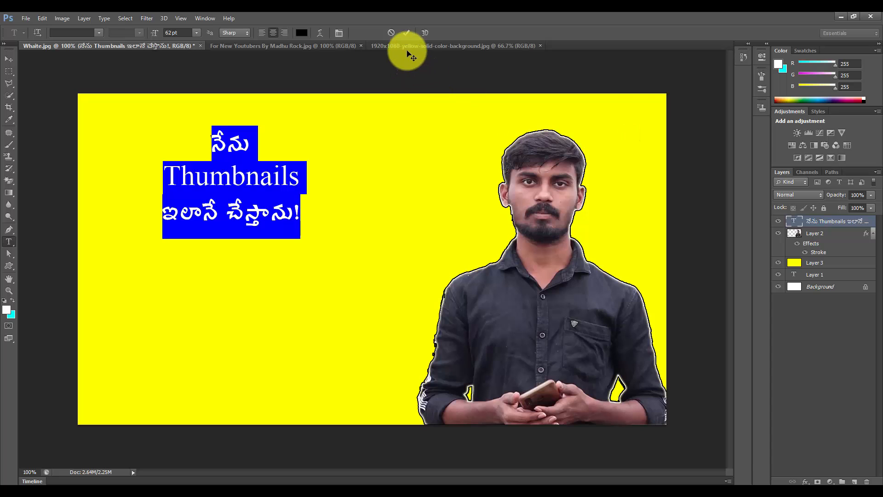
{"action": "left_click", "coordinate": [406, 32]}
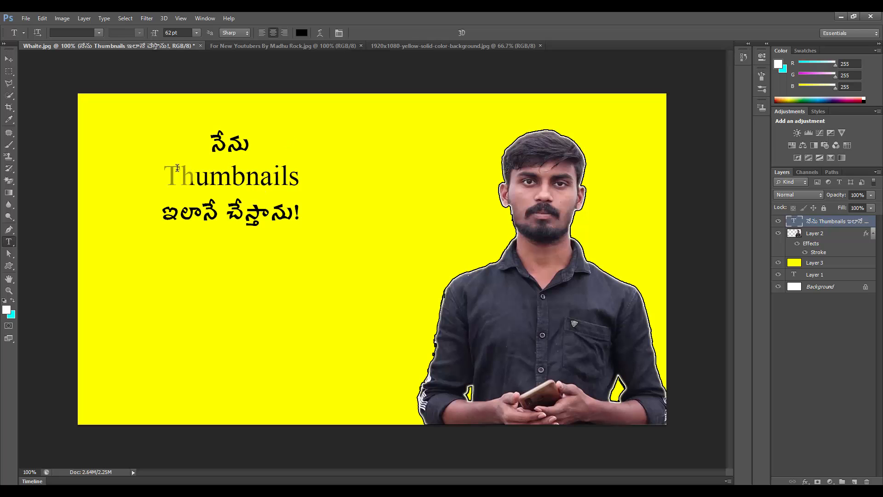
- Select all three lines of the text and set their font to Ramabhadra
{"action": "left_click_drag", "start_coordinate": [165, 174], "coordinate": [331, 171]}
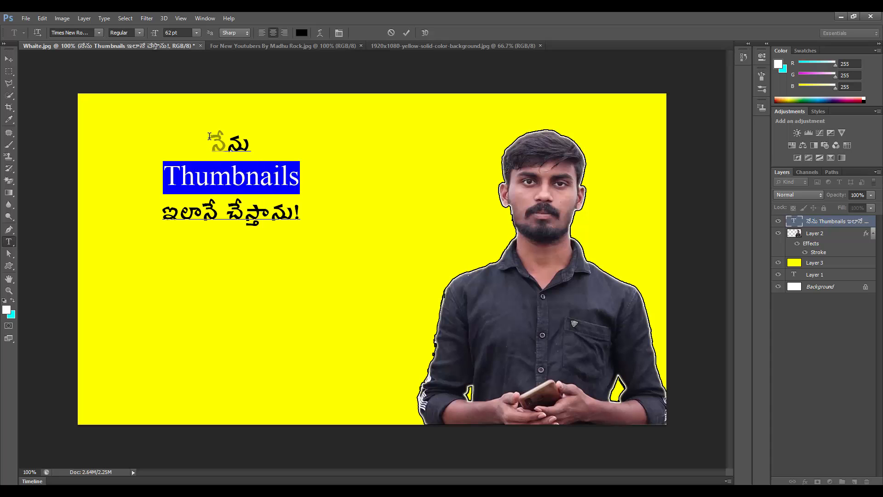
{"action": "left_click_drag", "start_coordinate": [210, 136], "coordinate": [327, 240]}
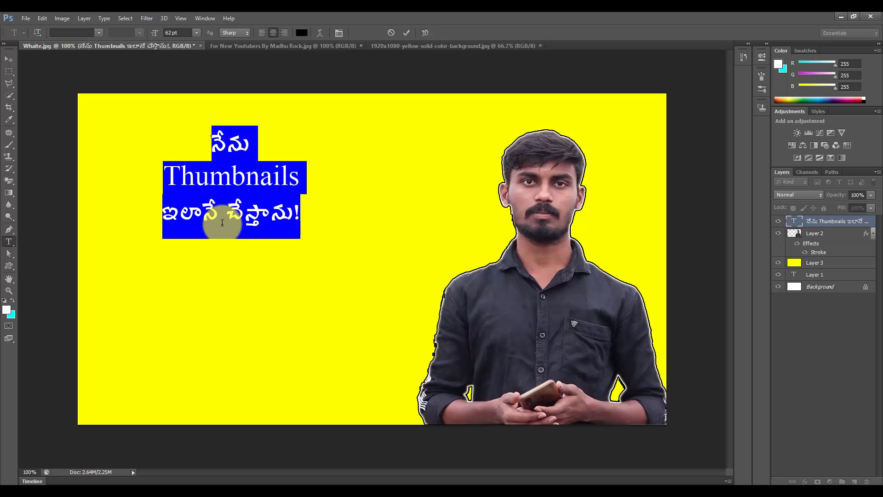
{"action": "left_click", "coordinate": [78, 31]}
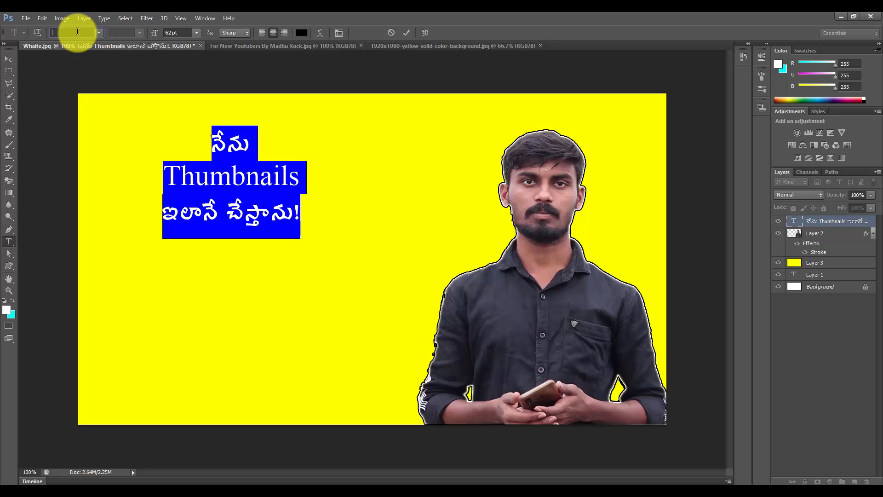
{"action": "type", "text": "Ramabhadra"}
{"action": "key", "text": "Return"}
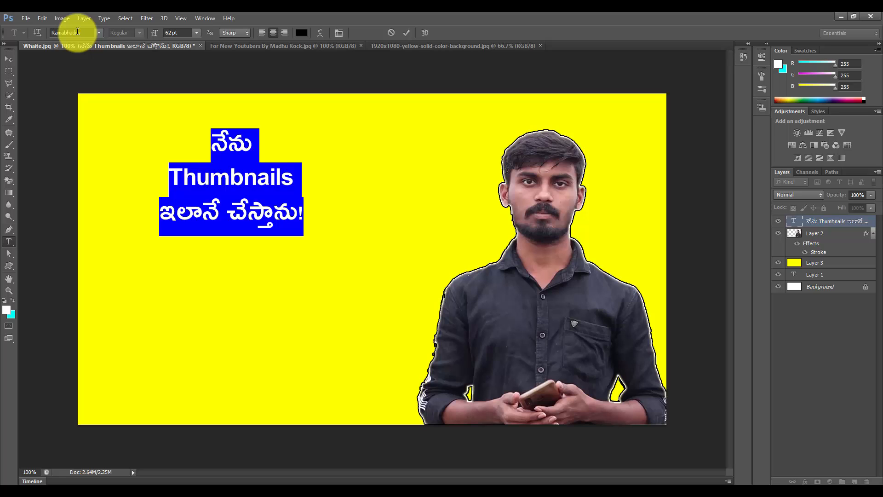
- Try other installed fonts on the selected text one after another, including RaviPrakash, Segoe UI, Snap ITC, NTR, Myanmar Text and Modern No. 20
{"action": "left_click", "coordinate": [77, 32]}
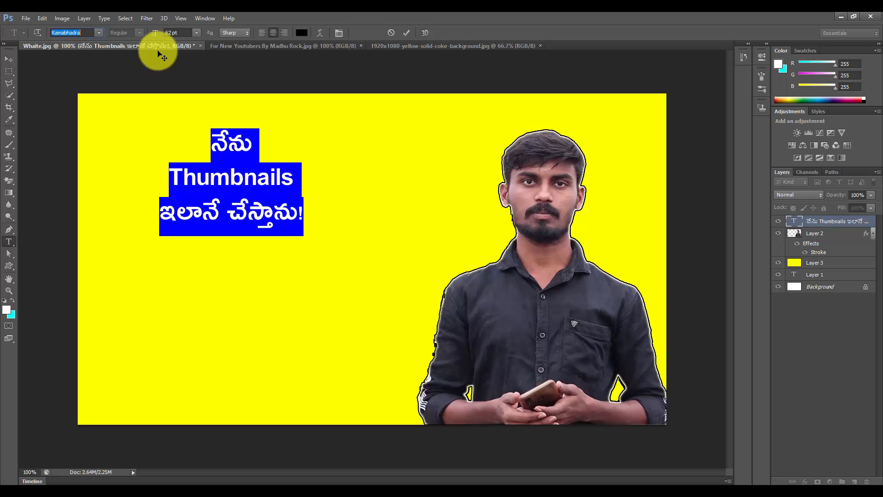
{"action": "key", "text": "Down"}
{"action": "key", "text": "Down"}
{"action": "key", "text": "Down"}
{"action": "key", "text": "Down"}
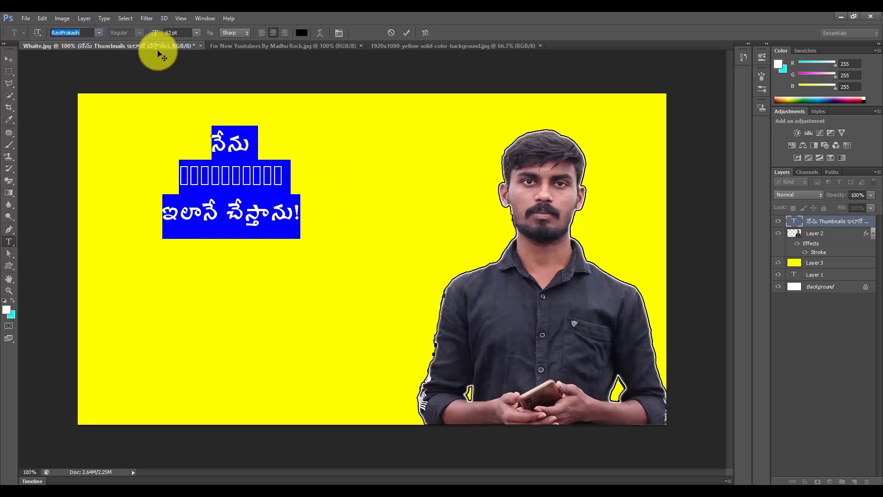
{"action": "key", "text": "Down"}
{"action": "key", "text": "Down"}
{"action": "key", "text": "Down"}
{"action": "key", "text": "Down"}
{"action": "key", "text": "Down"}
{"action": "key", "text": "Down"}
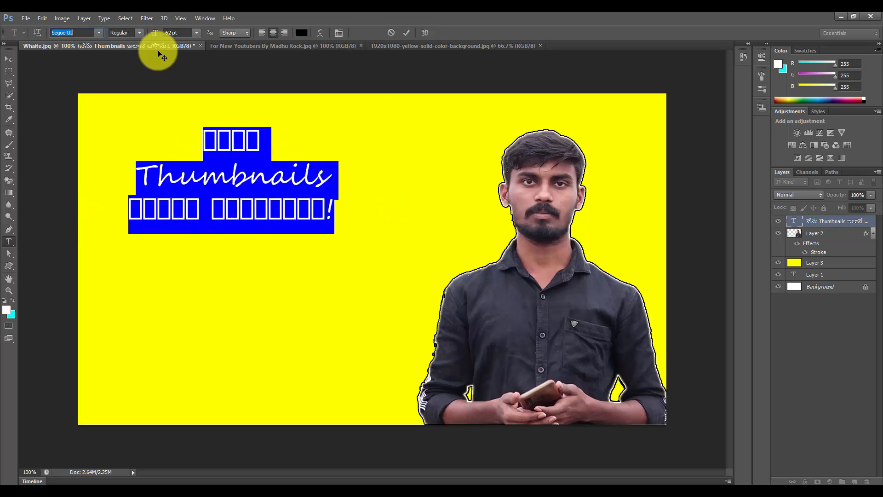
{"action": "key", "text": "Down"}
{"action": "key", "text": "Down"}
{"action": "key", "text": "Down"}
{"action": "key", "text": "Down"}
{"action": "key", "text": "Down"}
{"action": "key", "text": "Down"}
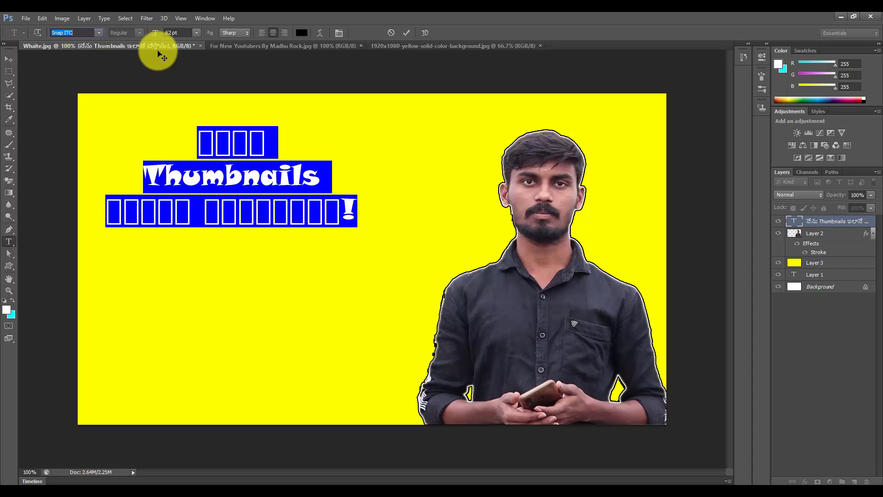
{"action": "key", "text": "Down"}
{"action": "key", "text": "Down"}
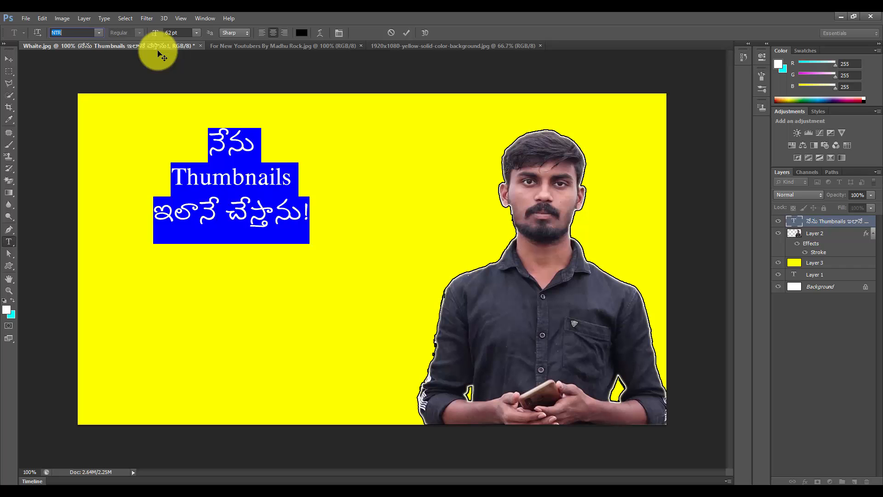
{"action": "key", "text": "Up"}
{"action": "key", "text": "Up"}
{"action": "key", "text": "Up"}
{"action": "key", "text": "Up"}
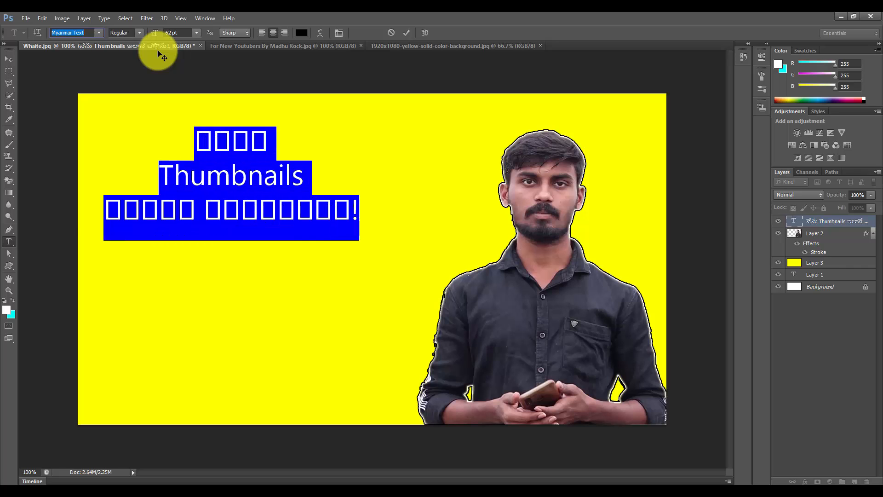
{"action": "key", "text": "Up"}
{"action": "key", "text": "Up"}
{"action": "key", "text": "Up"}
{"action": "key", "text": "Up"}
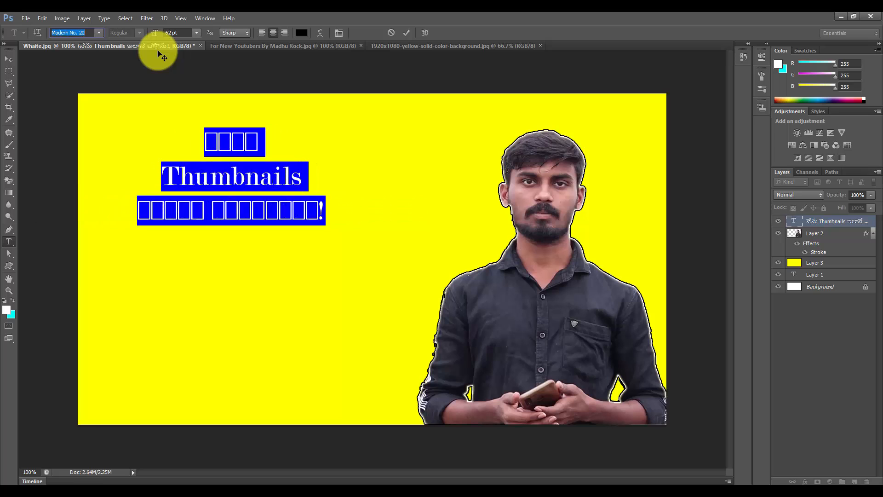
{"action": "key", "text": "Up"}
{"action": "key", "text": "Up"}
{"action": "key", "text": "Up"}
{"action": "key", "text": "Up"}
{"action": "key", "text": "Up"}
{"action": "key", "text": "Up"}
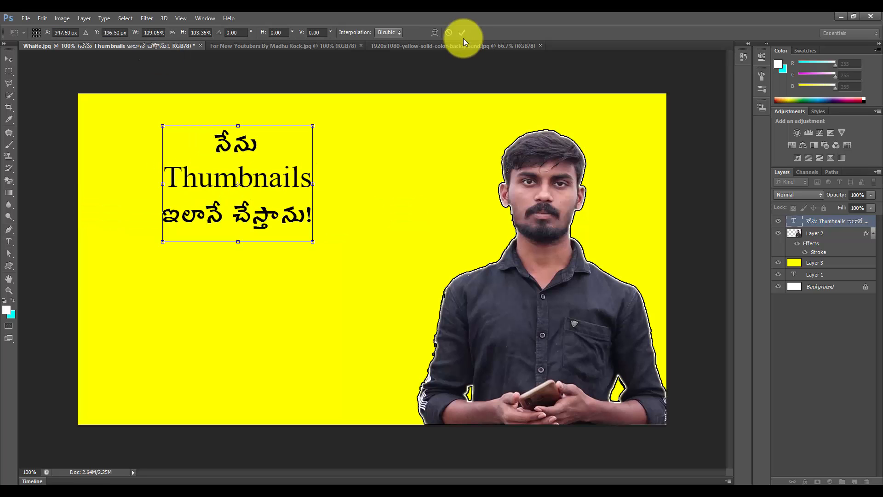
- Scale the three-line text to about 220% width and 213% height, and fit it into the canvas's upper-left area beside the man
{"action": "left_click", "coordinate": [462, 35]}
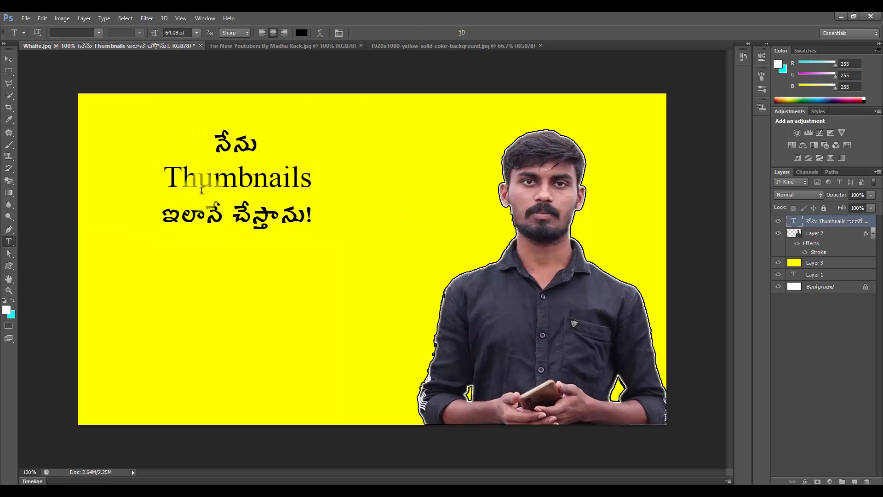
{"action": "key", "text": "ctrl+t"}
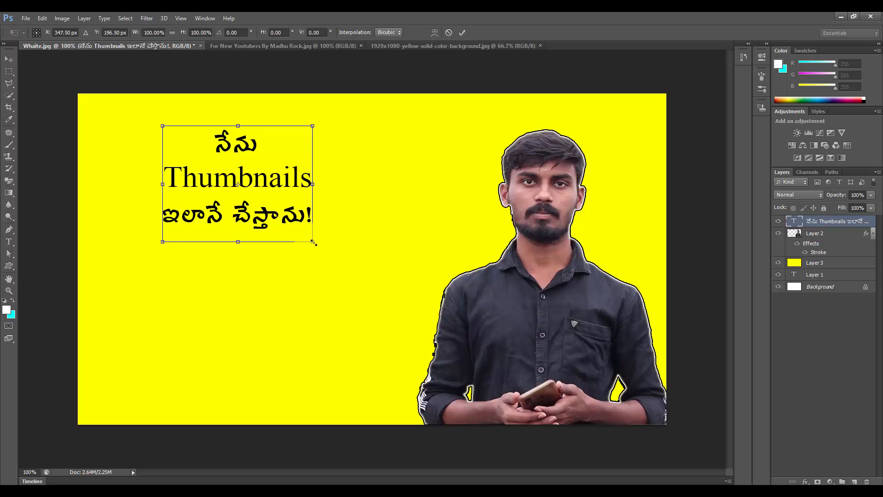
{"action": "left_click_drag", "start_coordinate": [313, 243], "coordinate": [494, 374]}
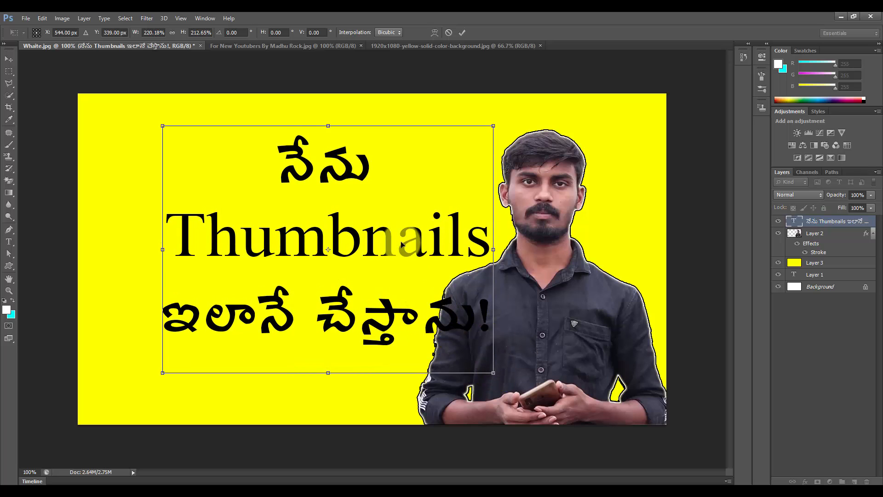
{"action": "left_click_drag", "start_coordinate": [393, 239], "coordinate": [317, 206]}
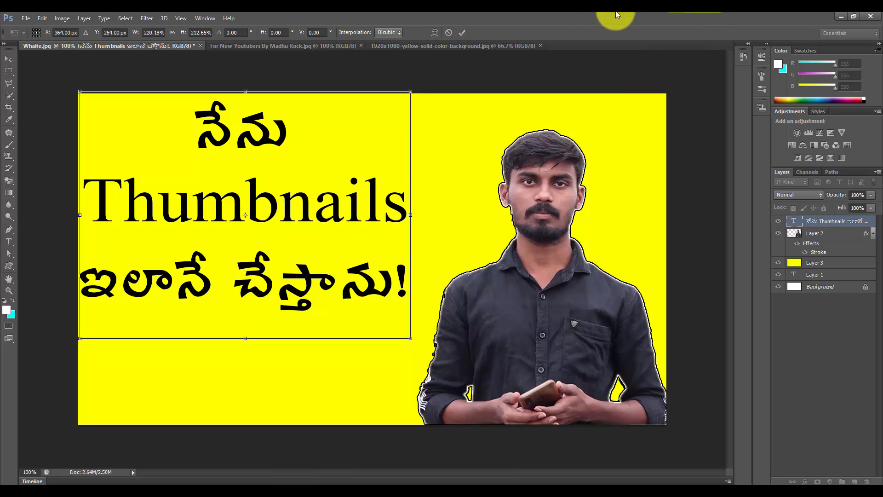
{"action": "left_click", "coordinate": [461, 33]}
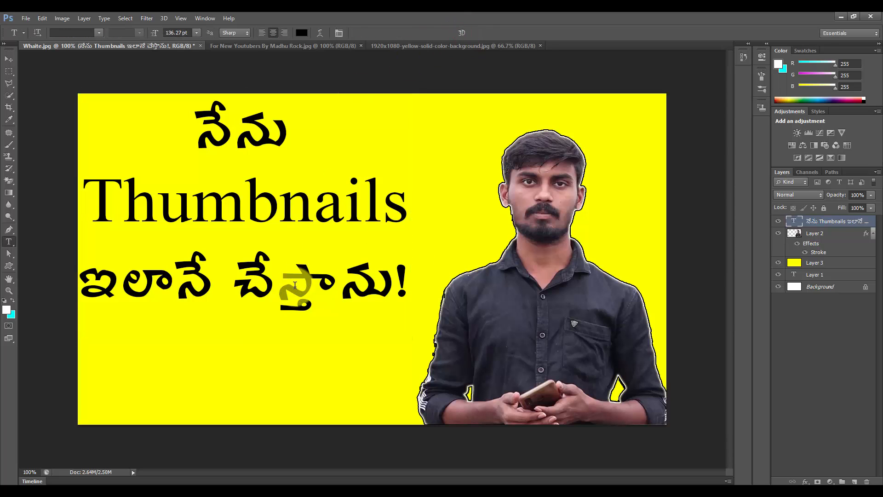
{"action": "left_click_drag", "start_coordinate": [295, 293], "coordinate": [298, 285]}
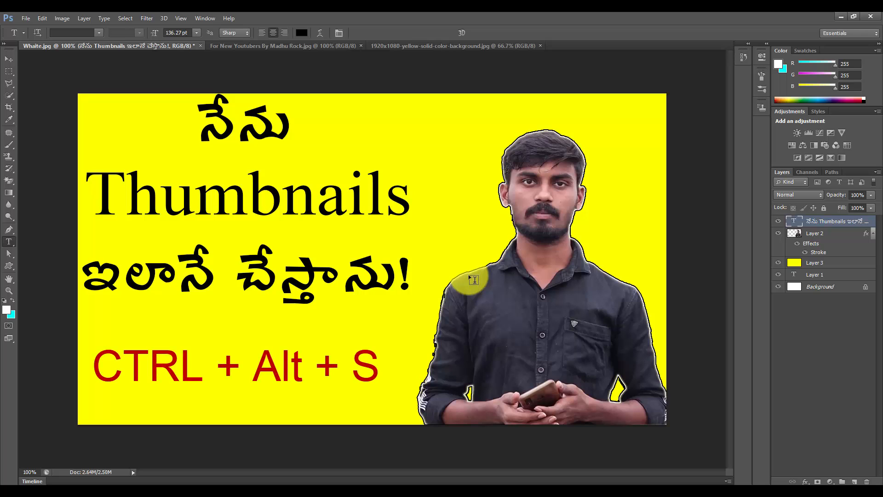
- Save a JPEG copy of the thumbnail to the Desktop with the file name test 1
{"action": "key", "text": "ctrl+alt+s"}
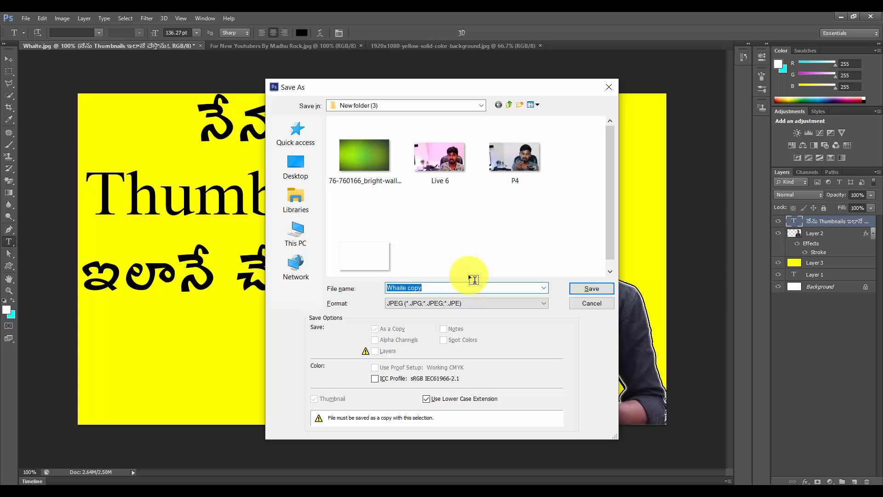
{"action": "left_click", "coordinate": [614, 84]}
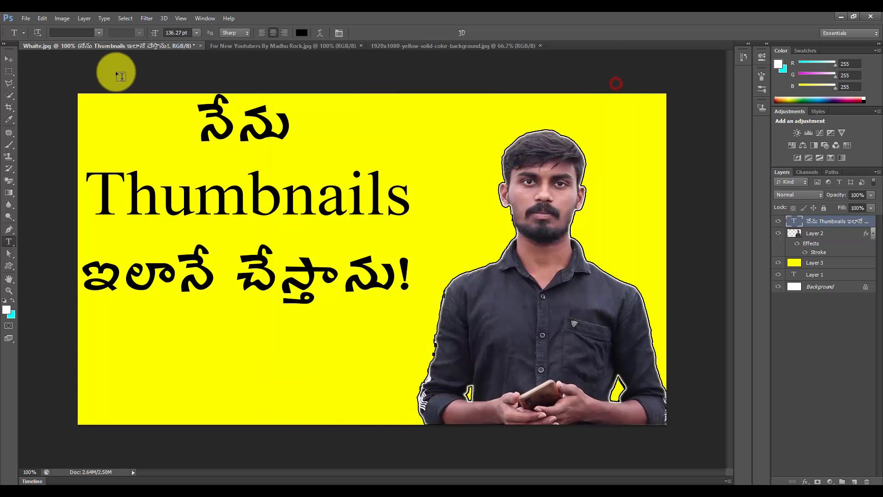
{"action": "left_click", "coordinate": [21, 18]}
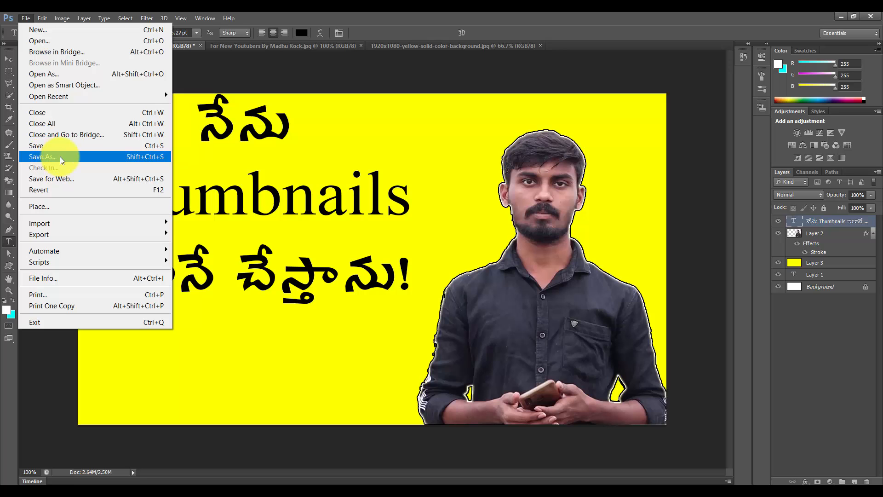
{"action": "left_click", "coordinate": [71, 159]}
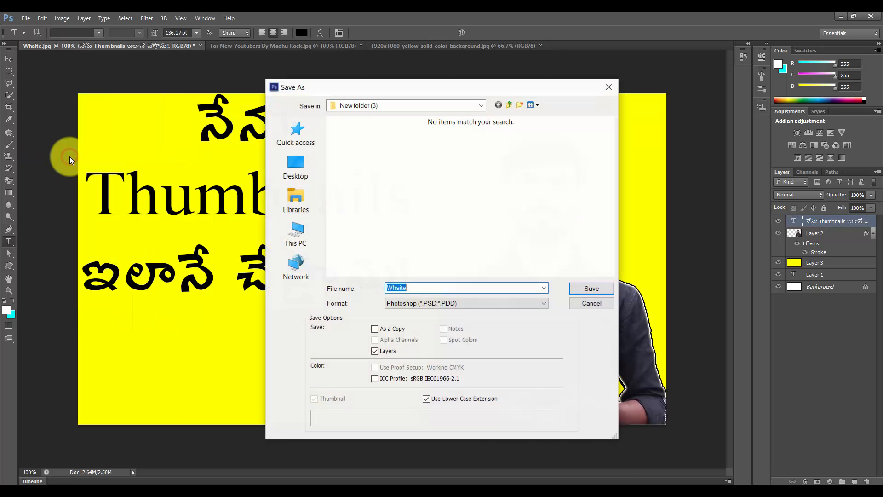
{"action": "left_click", "coordinate": [304, 169]}
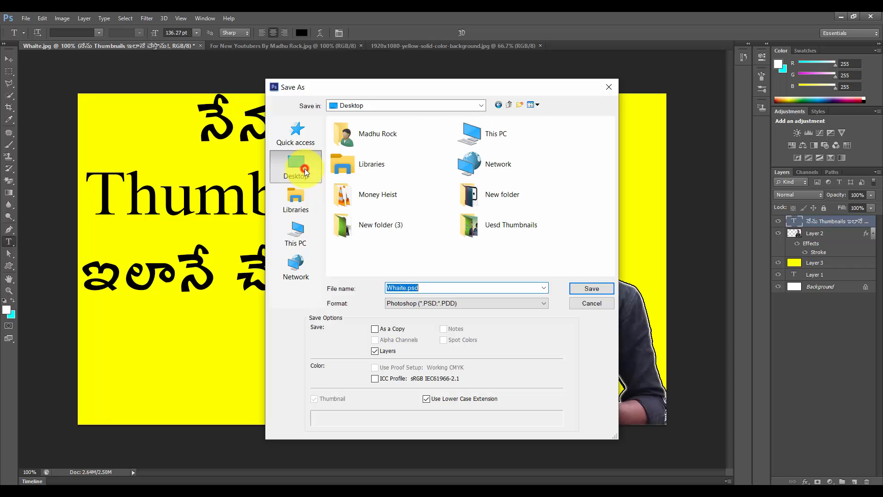
{"action": "left_click", "coordinate": [409, 305]}
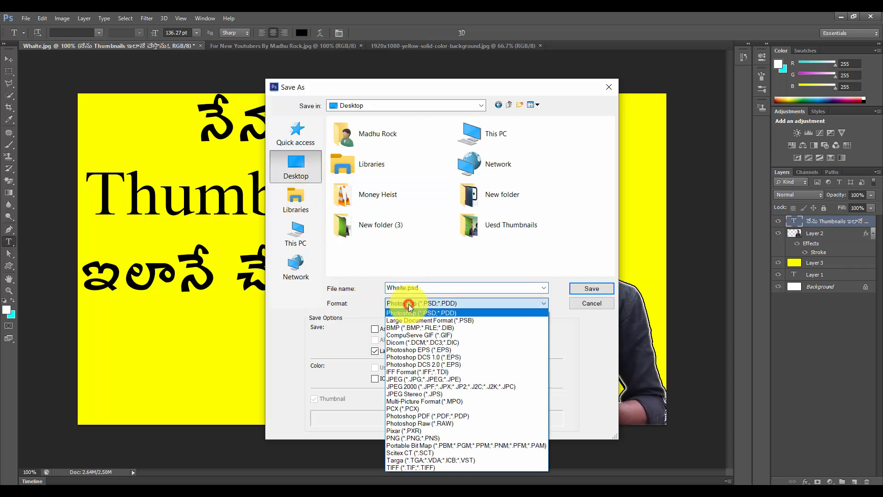
{"action": "left_click", "coordinate": [436, 381]}
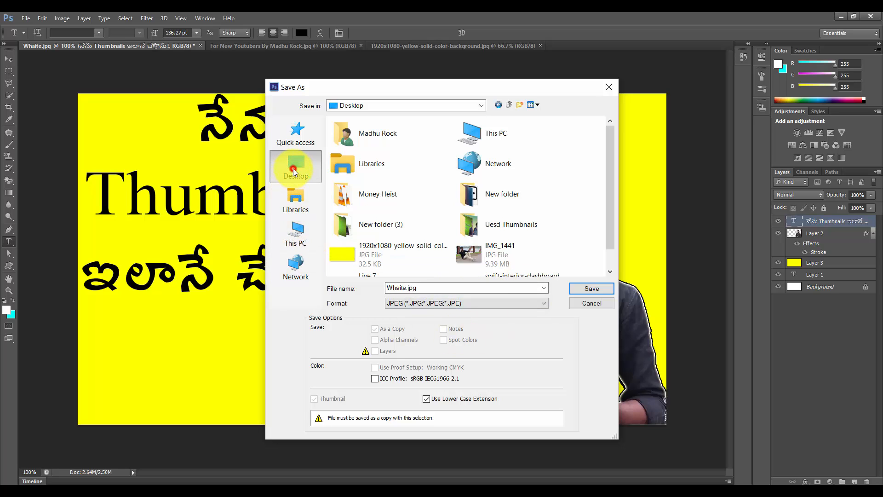
{"action": "left_click", "coordinate": [455, 286]}
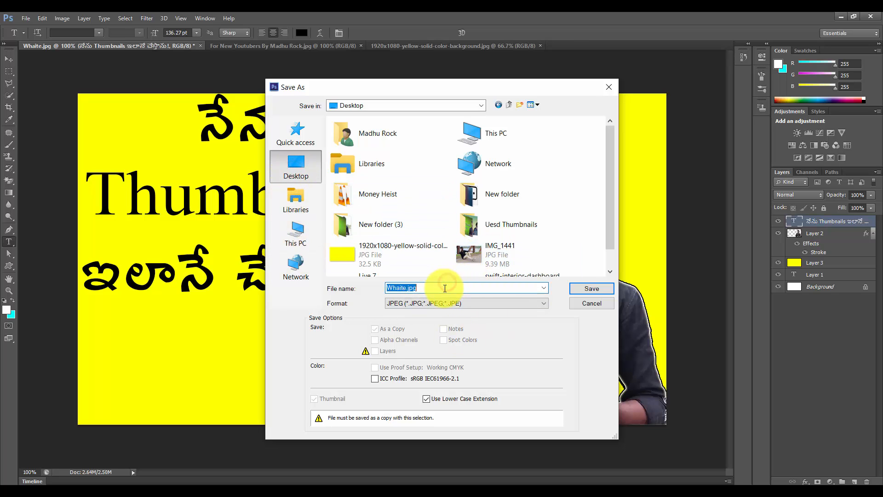
{"action": "type", "text": "test 1"}
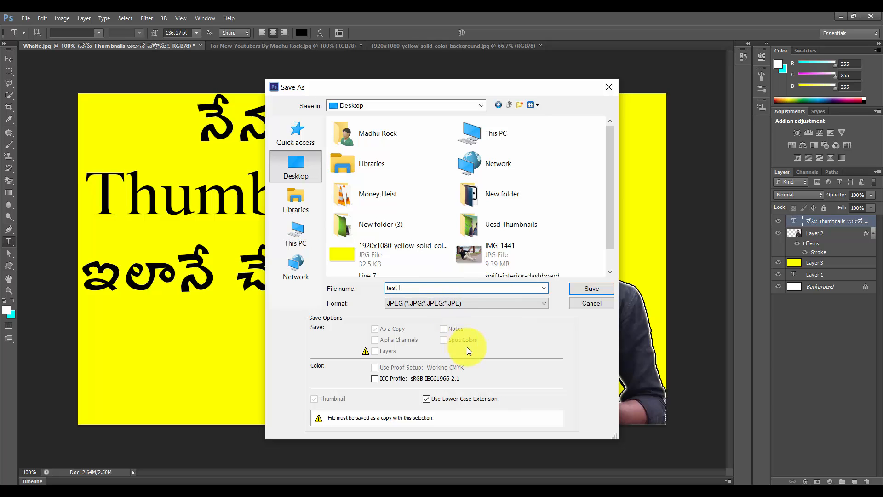
{"action": "left_click", "coordinate": [591, 291]}
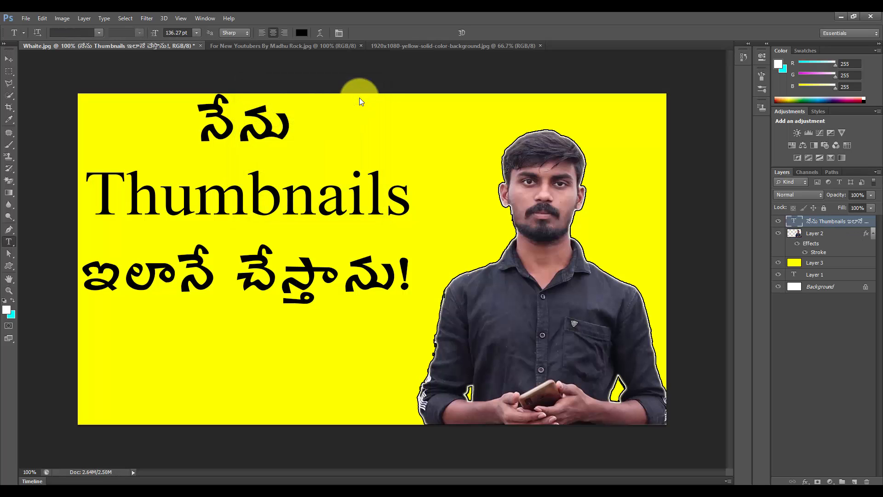
- Switch to the desktop, move the test 1 image to an empty area, view it in Photos, and minimize the viewer
{"action": "left_click", "coordinate": [836, 16]}
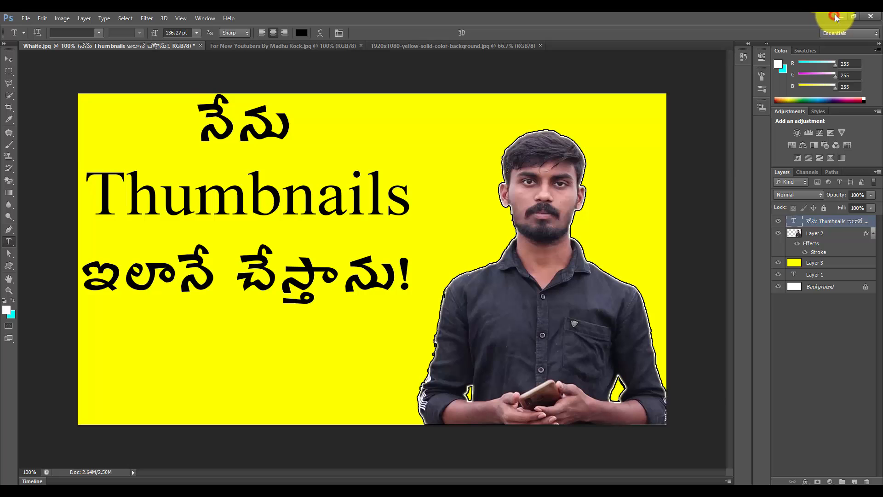
{"action": "left_click", "coordinate": [612, 167]}
{"action": "left_click_drag", "start_coordinate": [74, 216], "coordinate": [586, 120]}
{"action": "double_click", "coordinate": [587, 116]}
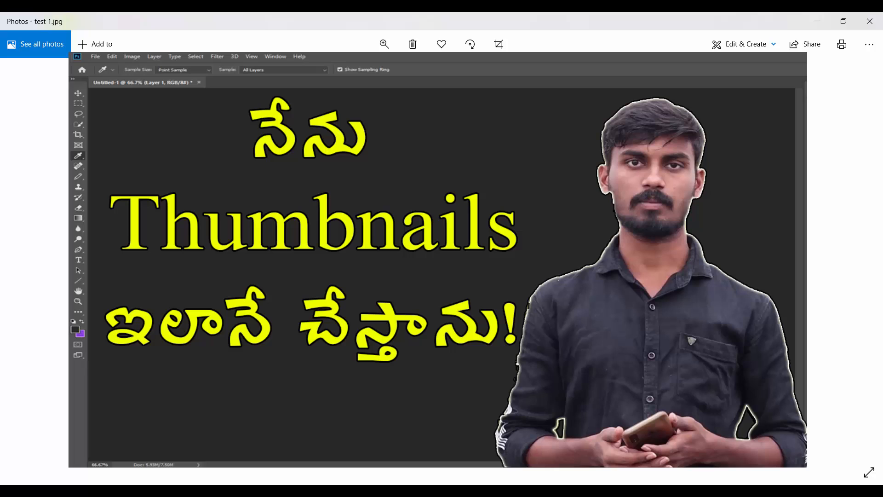
{"action": "left_click", "coordinate": [823, 18]}
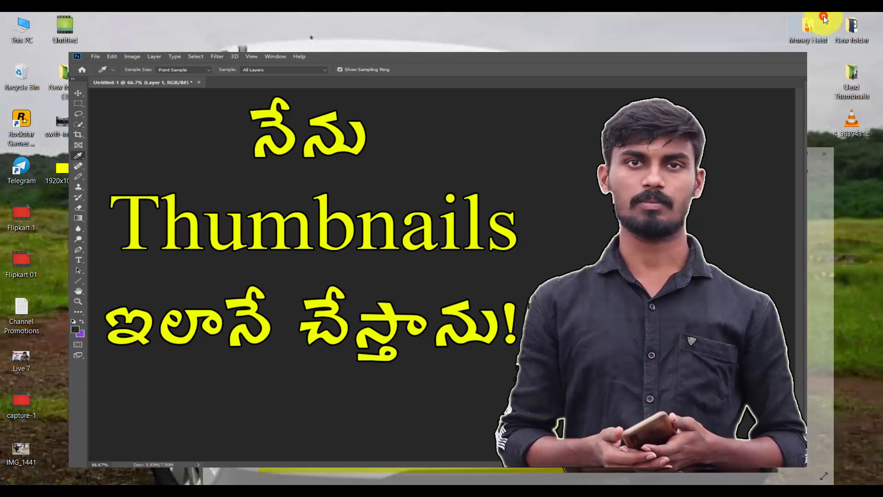